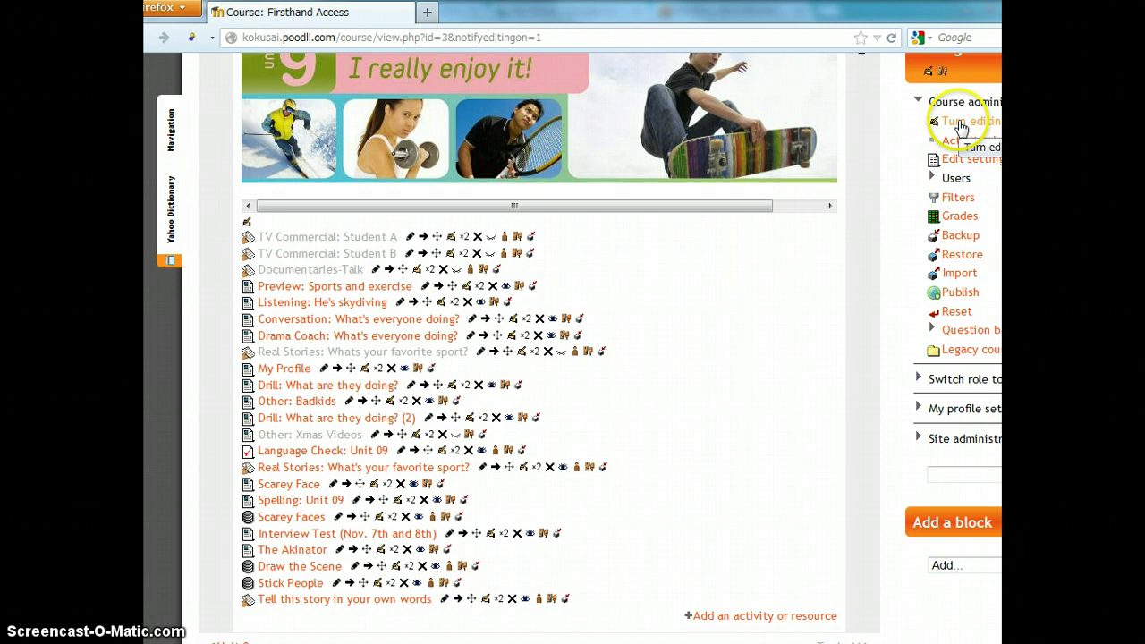
Open the 'Add an activity or resource' chooser at the bottom of the Firsthand Access course section.
left_click(711, 615)
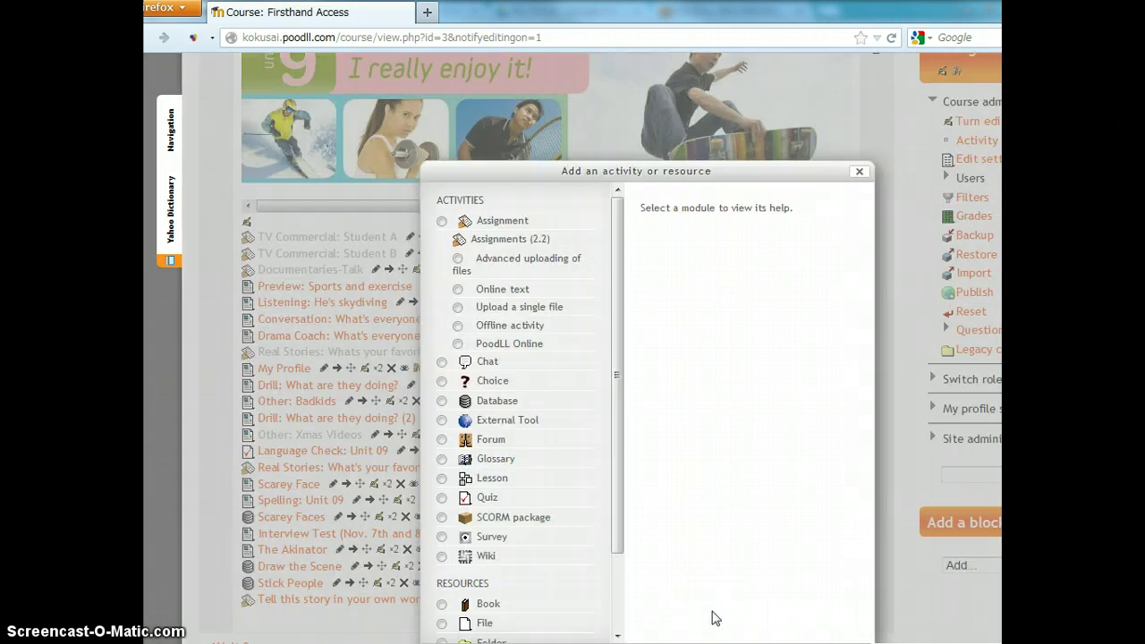
Choose the Database activity type in the chooser and add it.
left_click(442, 401)
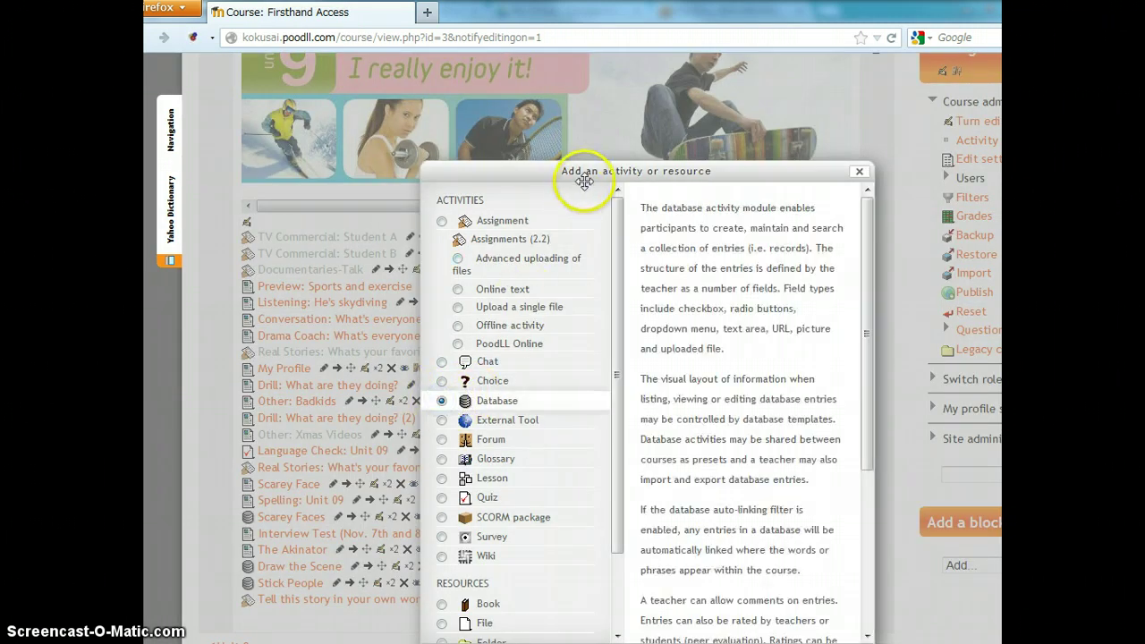
left_click_drag(587, 178, 586, 110)
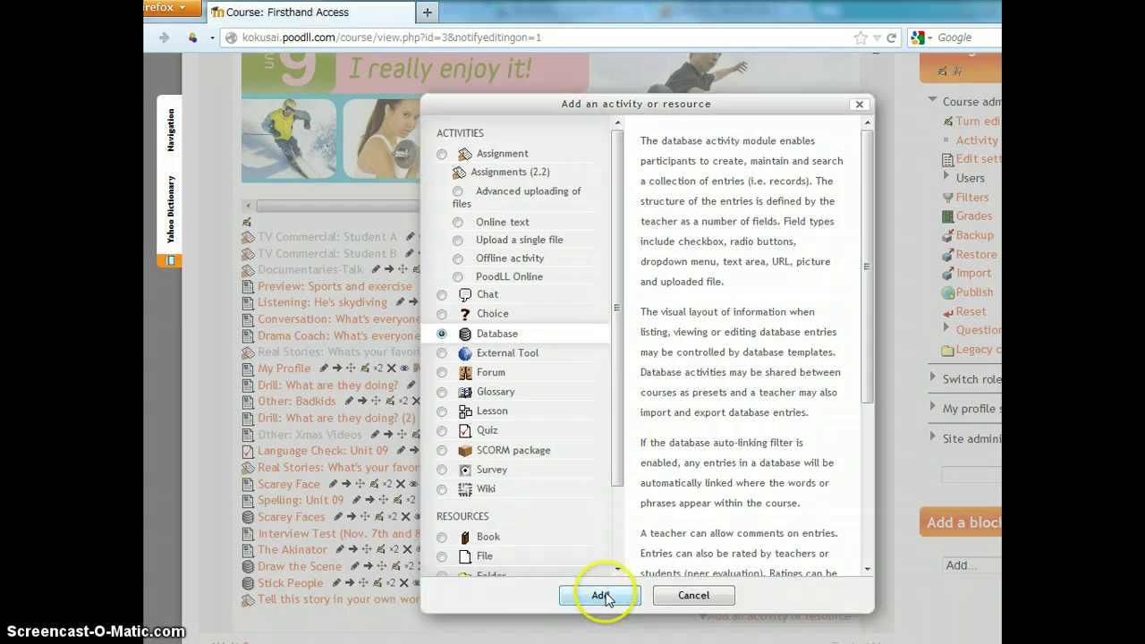
left_click(602, 595)
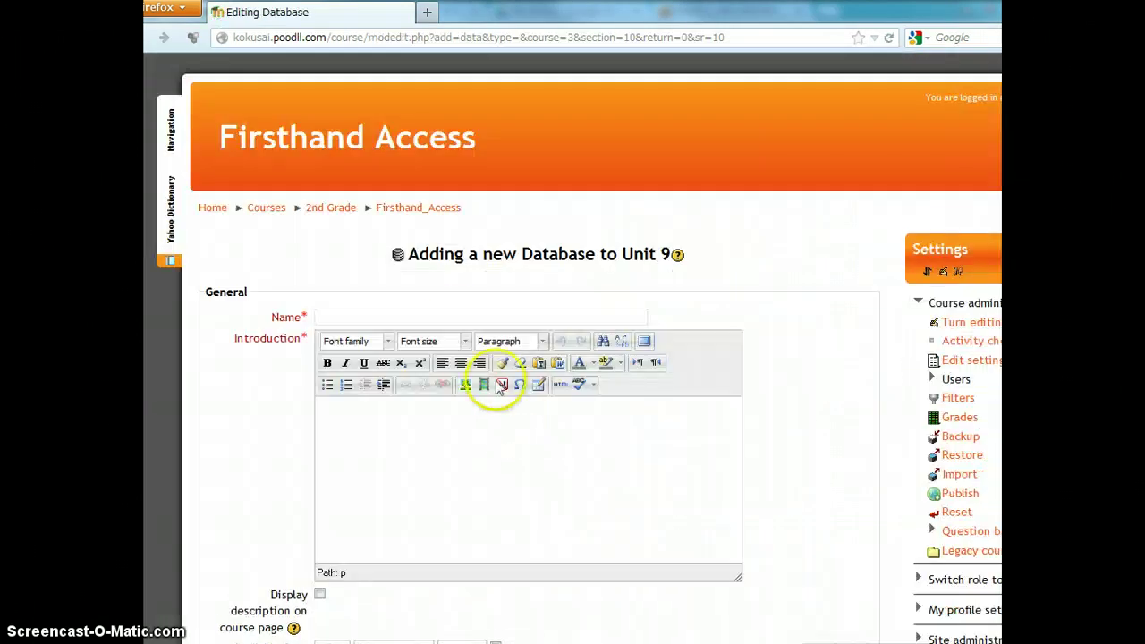
Name the database 'PoodLL database example', introduce it with 'Please record a video', and save and display it.
left_click(457, 317)
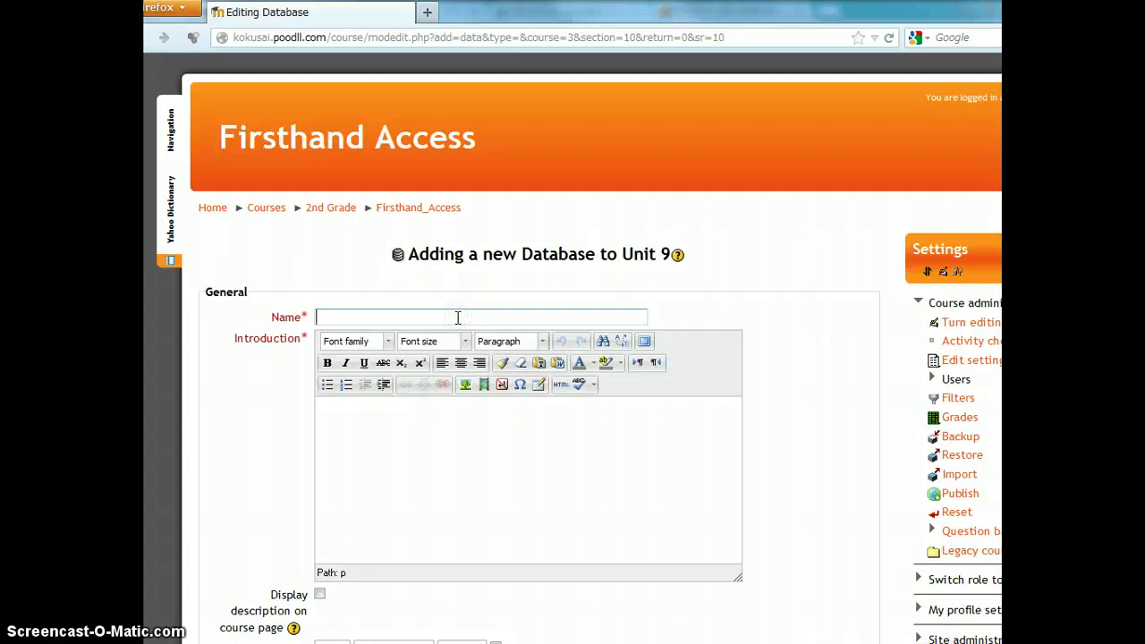
type("PoodLL database example")
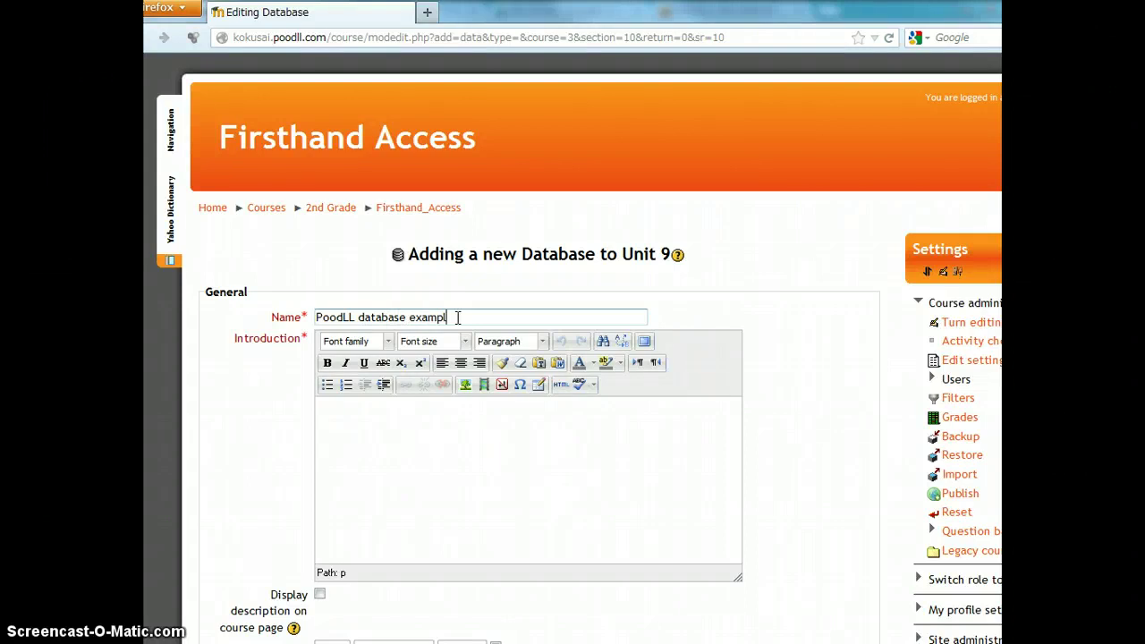
left_click(382, 515)
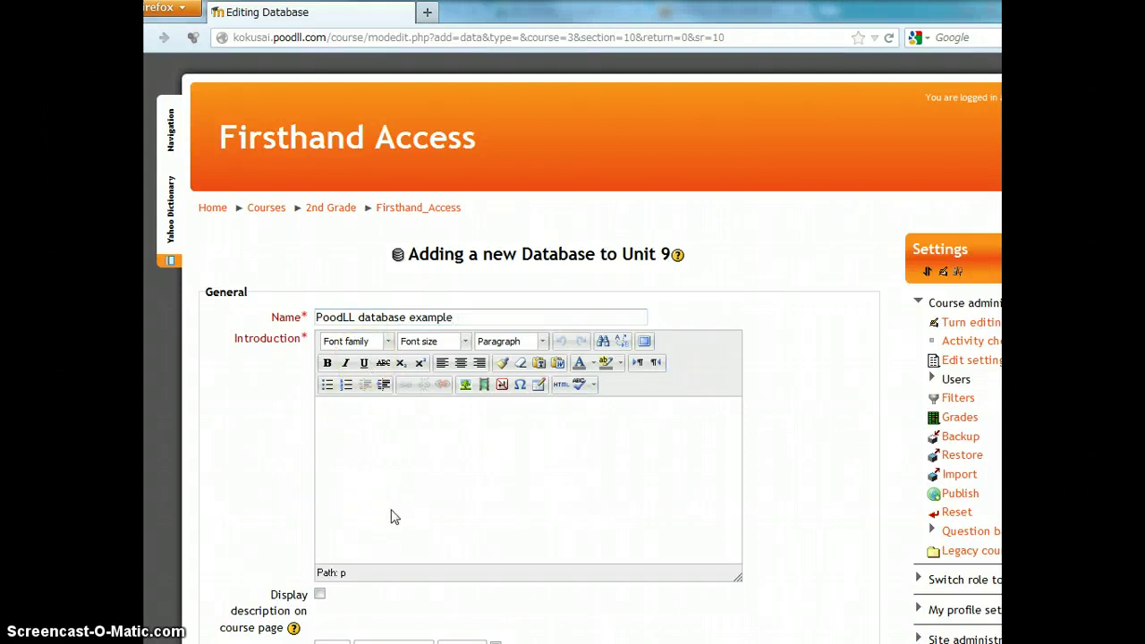
type("a")
key("BackSpace")
type("Please record a video")
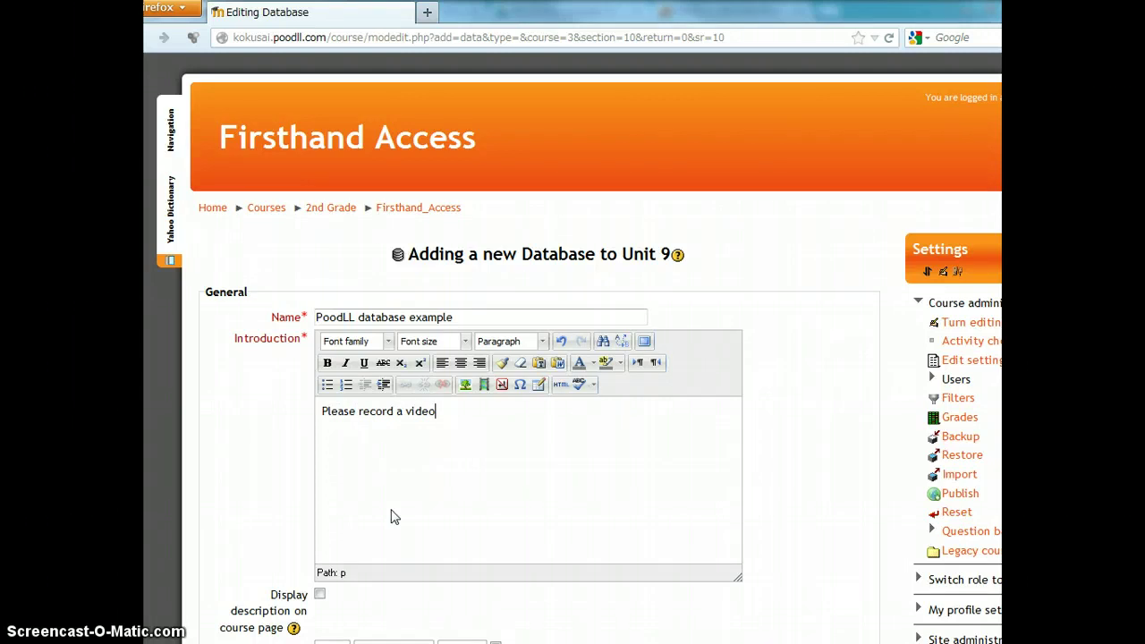
scroll(587, 588, "down", 10)
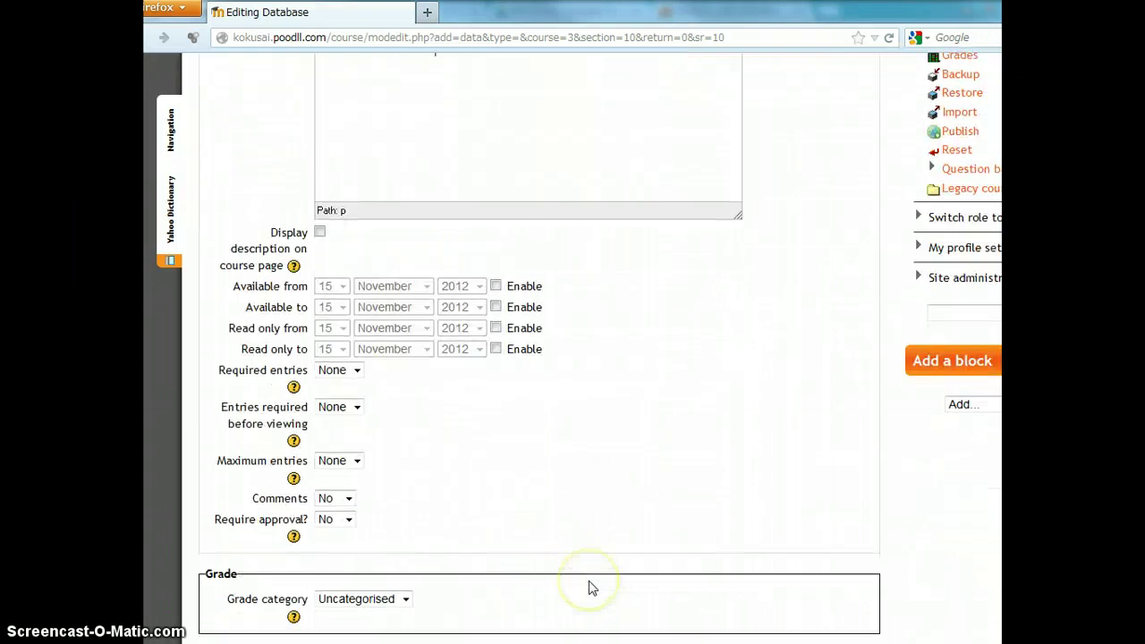
scroll(588, 586, "down", 3)
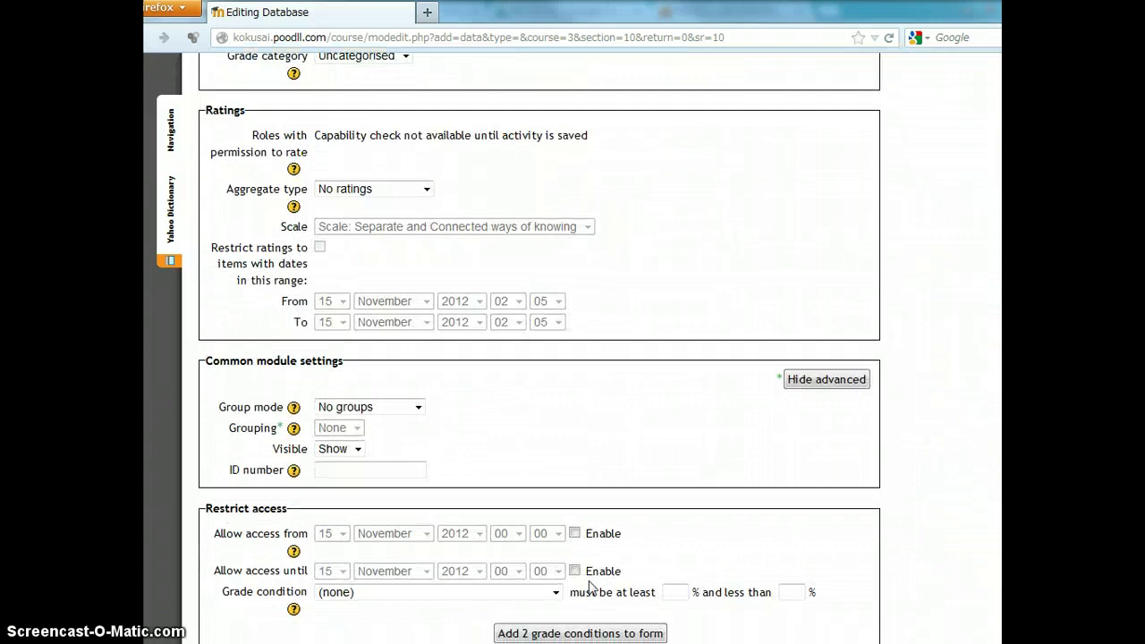
scroll(589, 587, "down", 2)
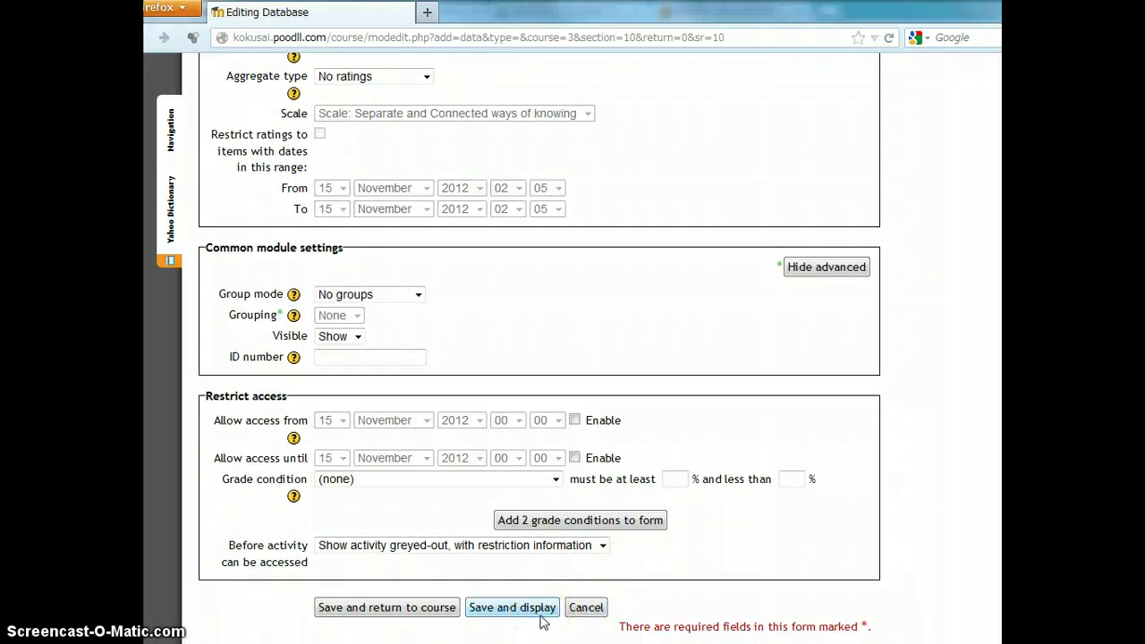
left_click(541, 617)
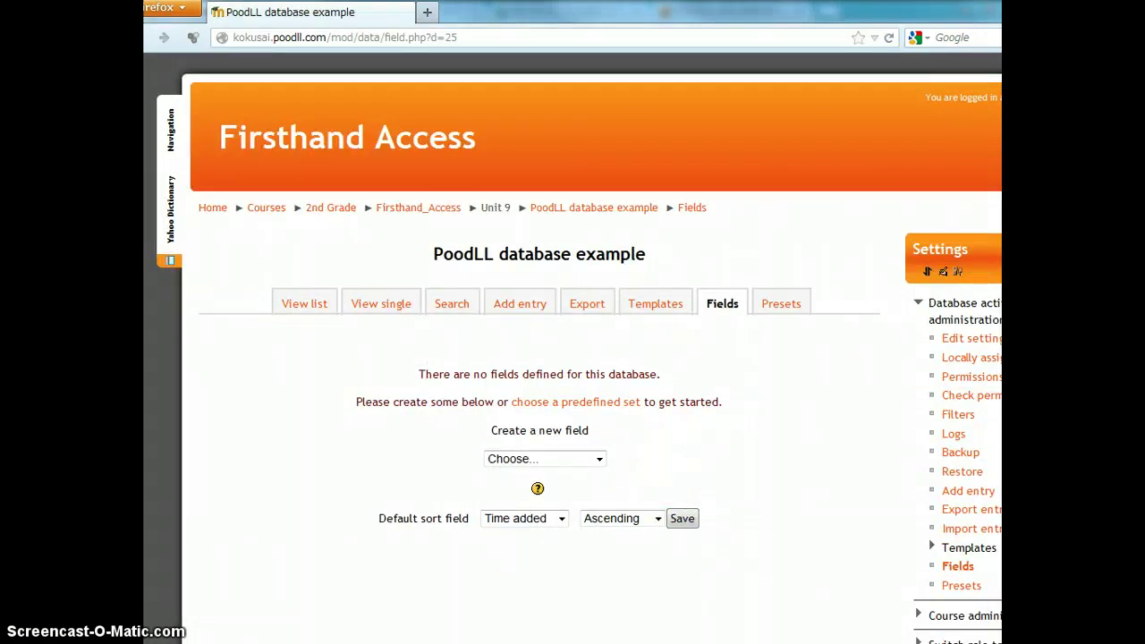
Start creating a new [[poodll]] field from the field type list.
scroll(966, 417, "down", 3)
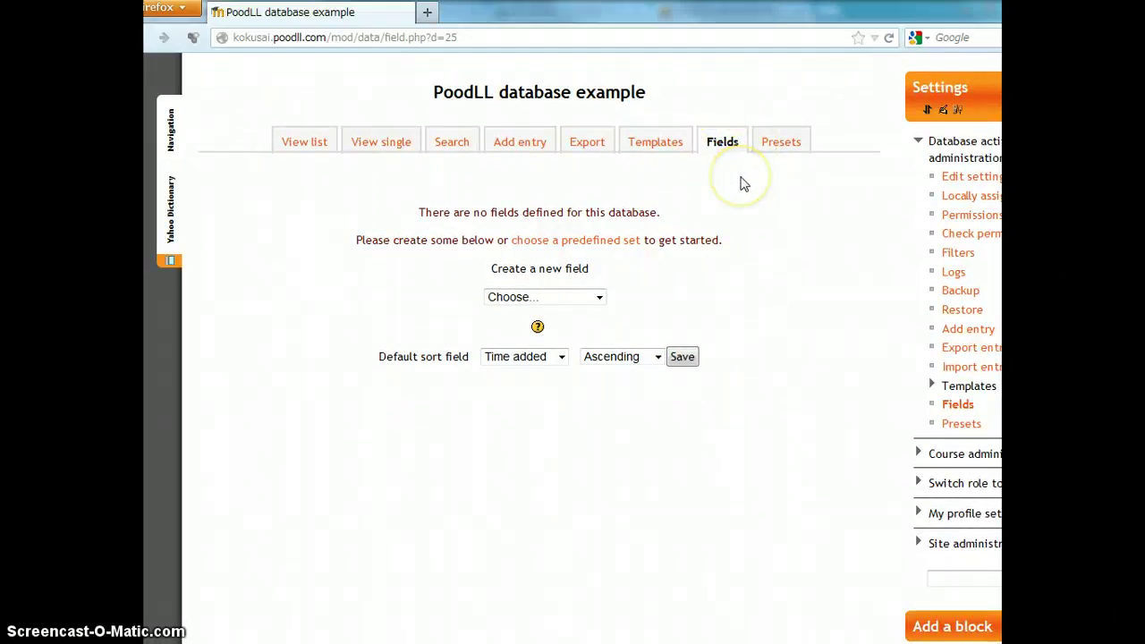
left_click(599, 299)
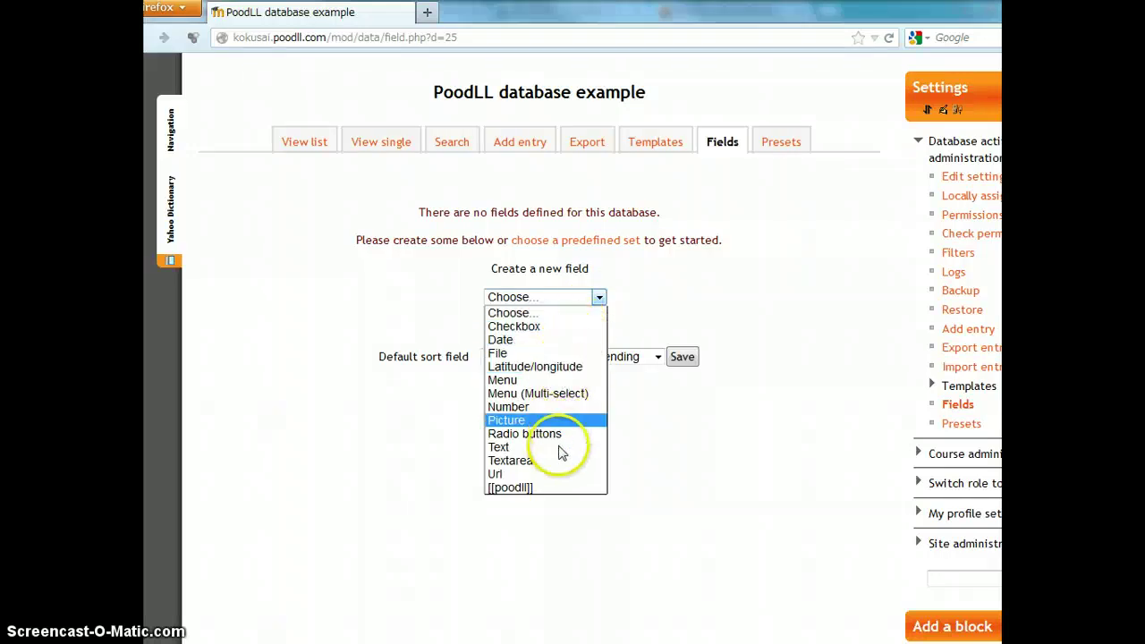
left_click(528, 488)
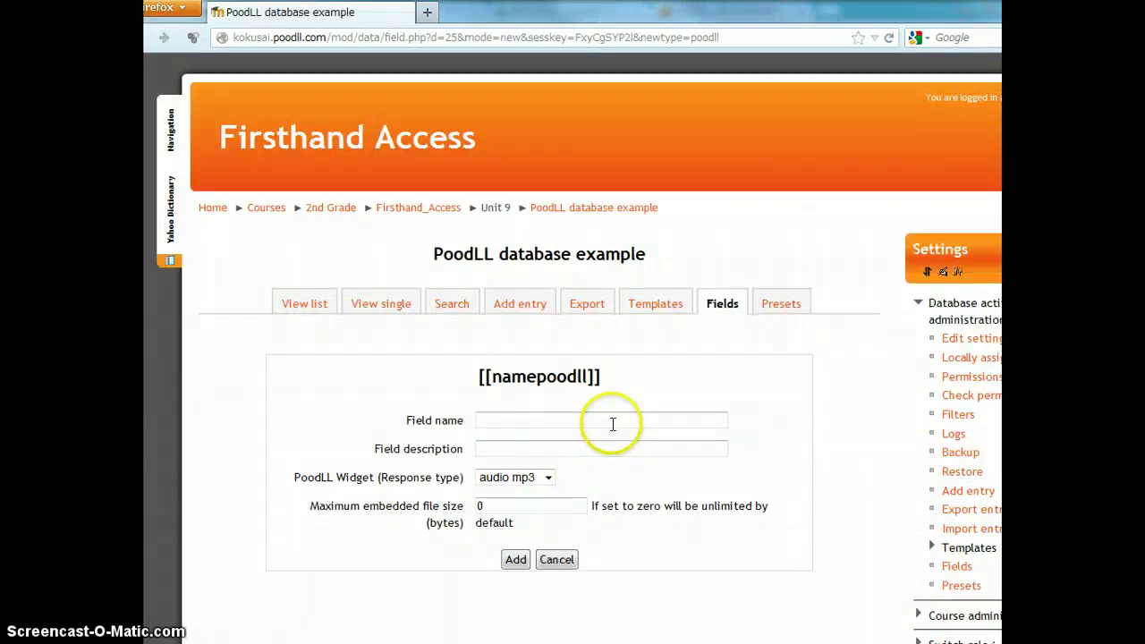
Give the PoodLL field the name and description 'video' and set its response type to video.
left_click(612, 423)
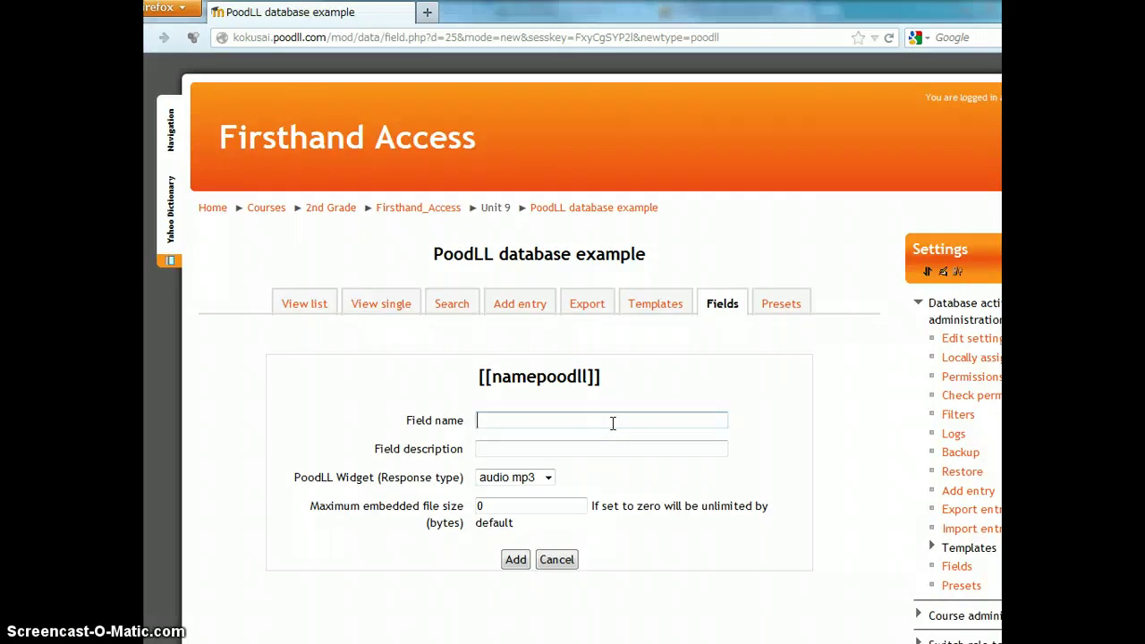
type("video")
left_click(494, 444)
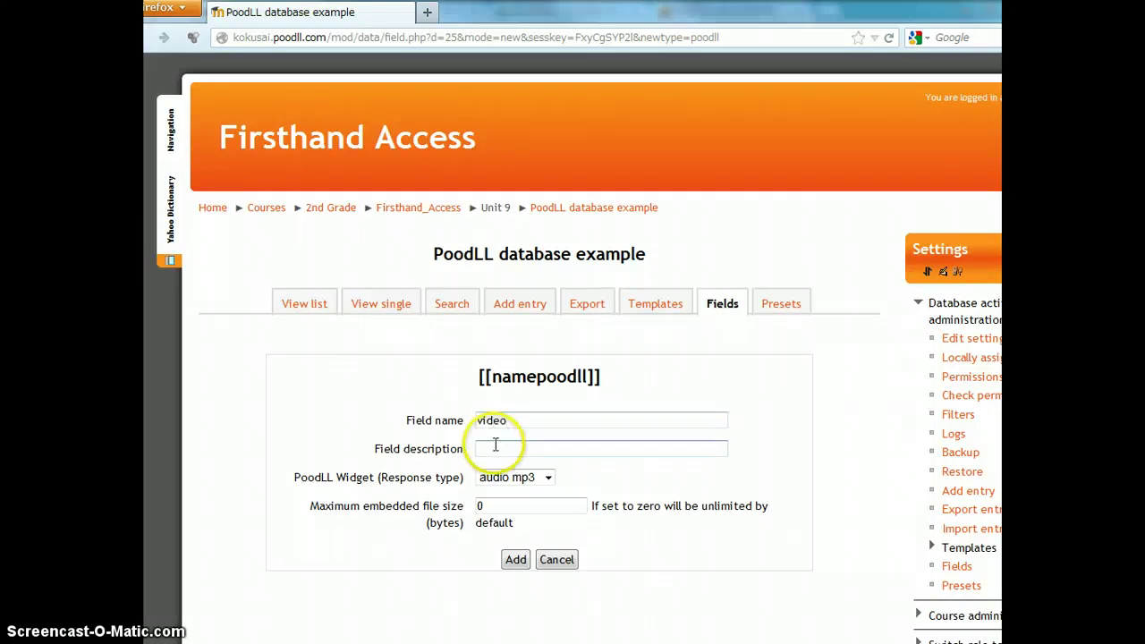
type("video")
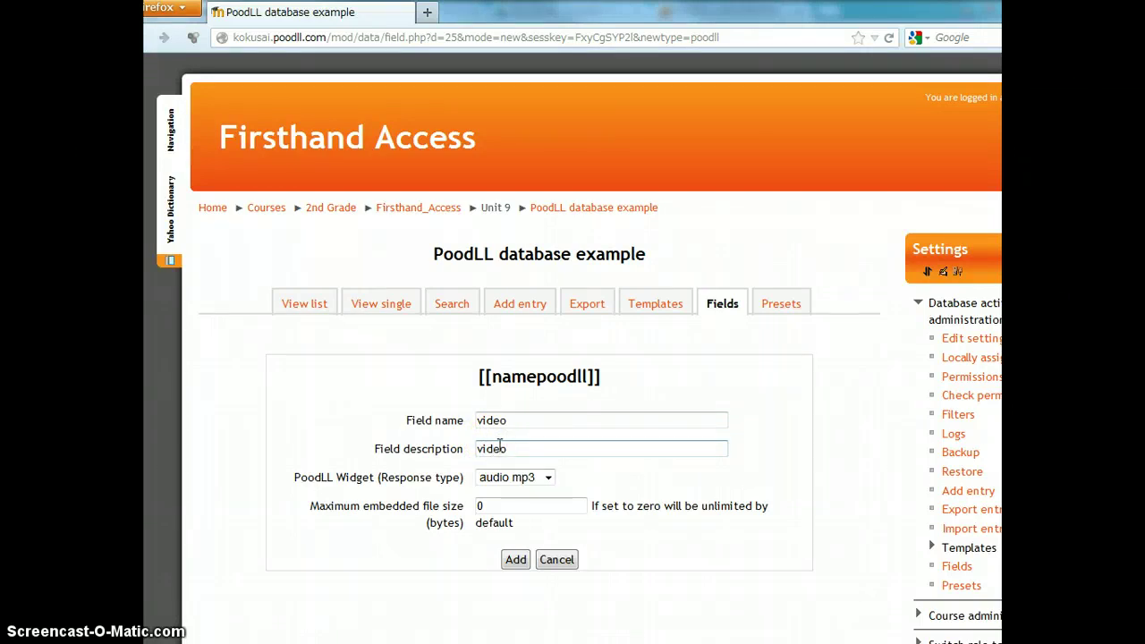
left_click(548, 479)
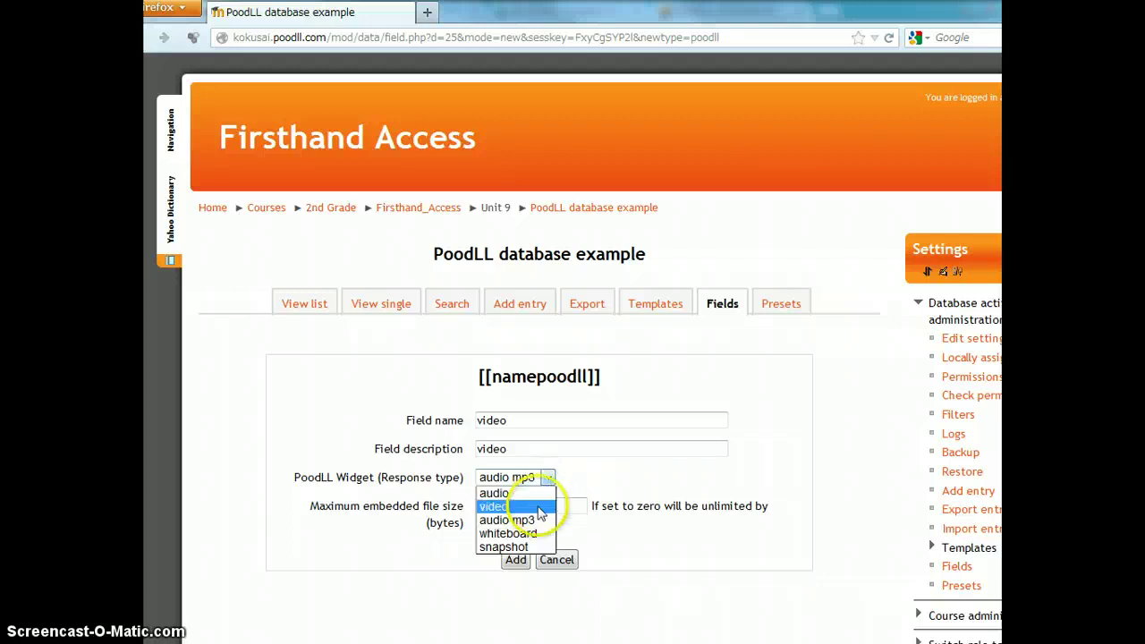
left_click(540, 508)
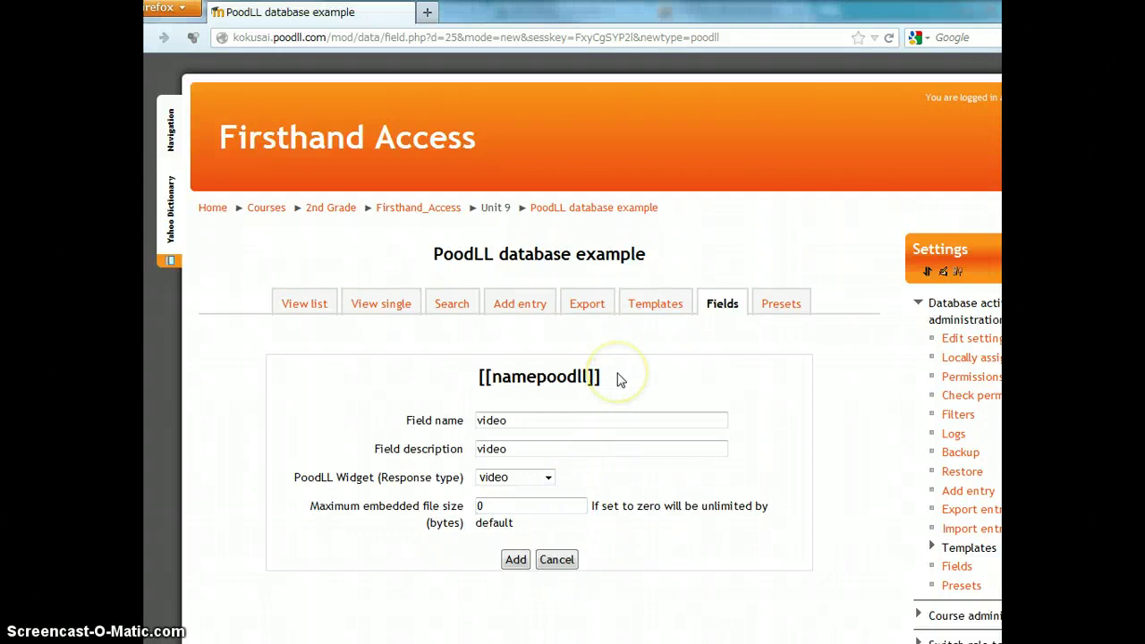
Highlight the [[namepoodll]] heading, then add the video field to the database.
left_click_drag(618, 377, 478, 379)
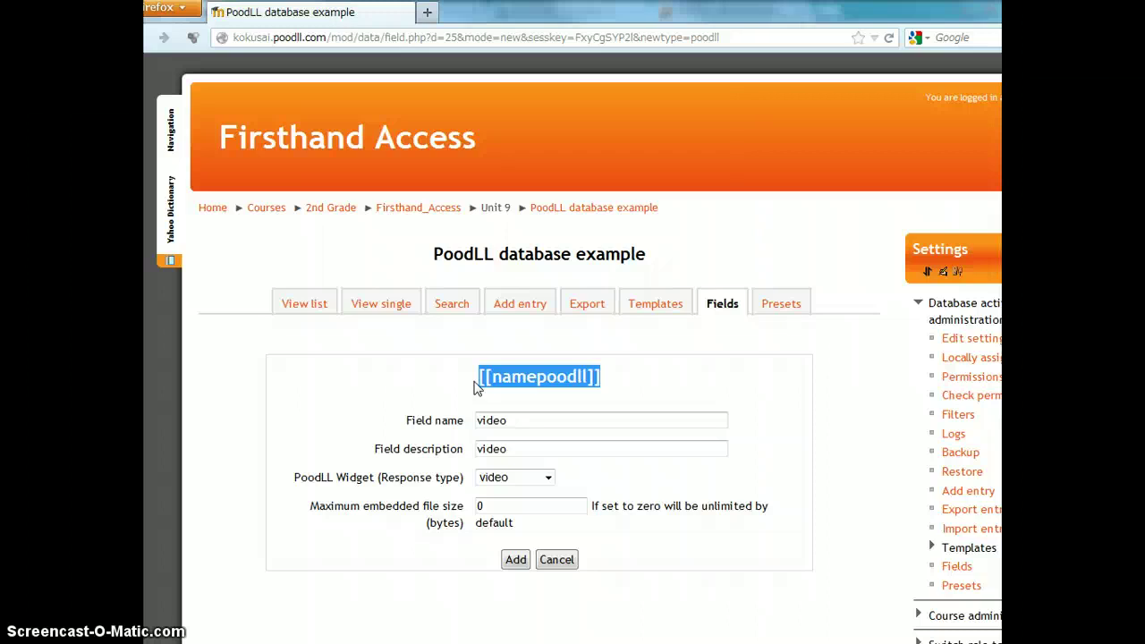
left_click(483, 378)
left_click(498, 377)
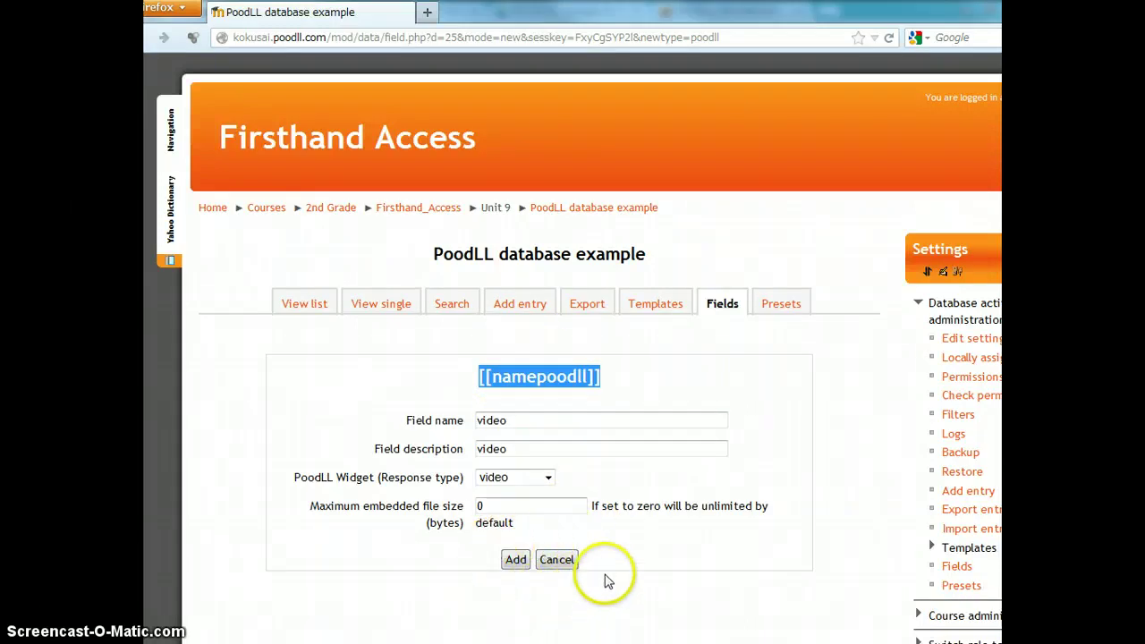
left_click(517, 563)
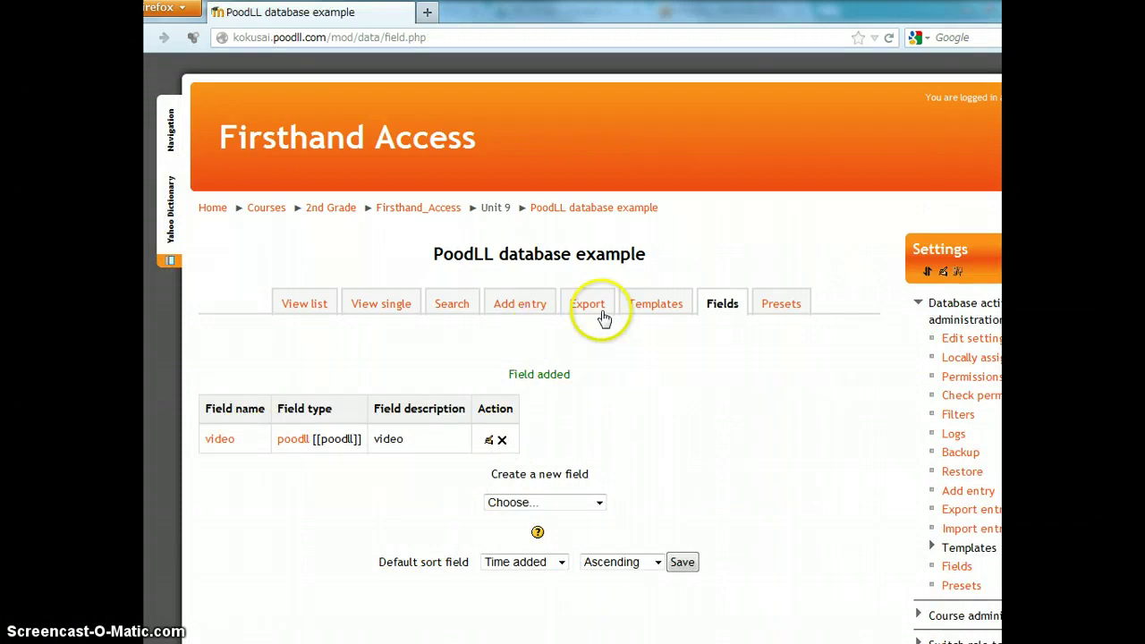
Save the single template containing video: [[video]], then bring up the list template.
left_click(631, 307)
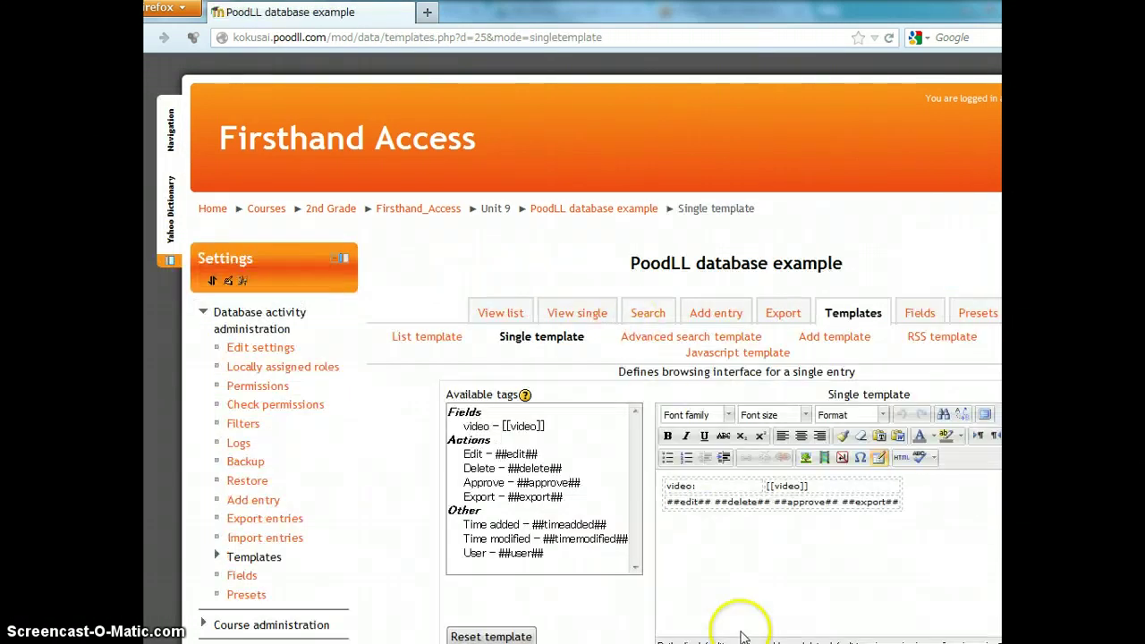
left_click(917, 313)
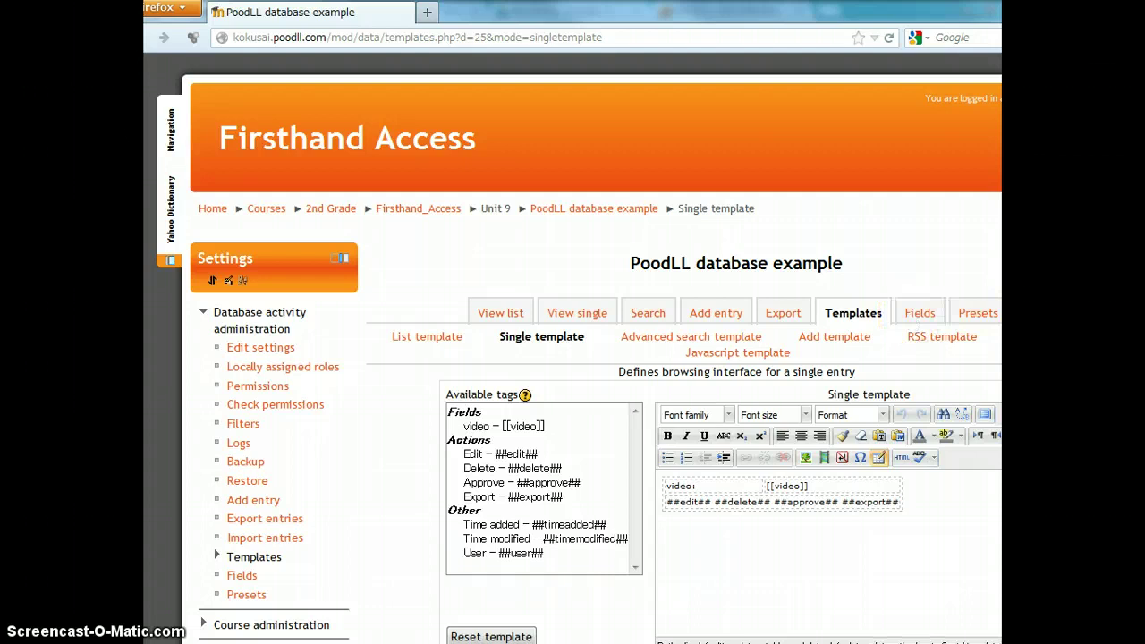
scroll(596, 358, "down", 2)
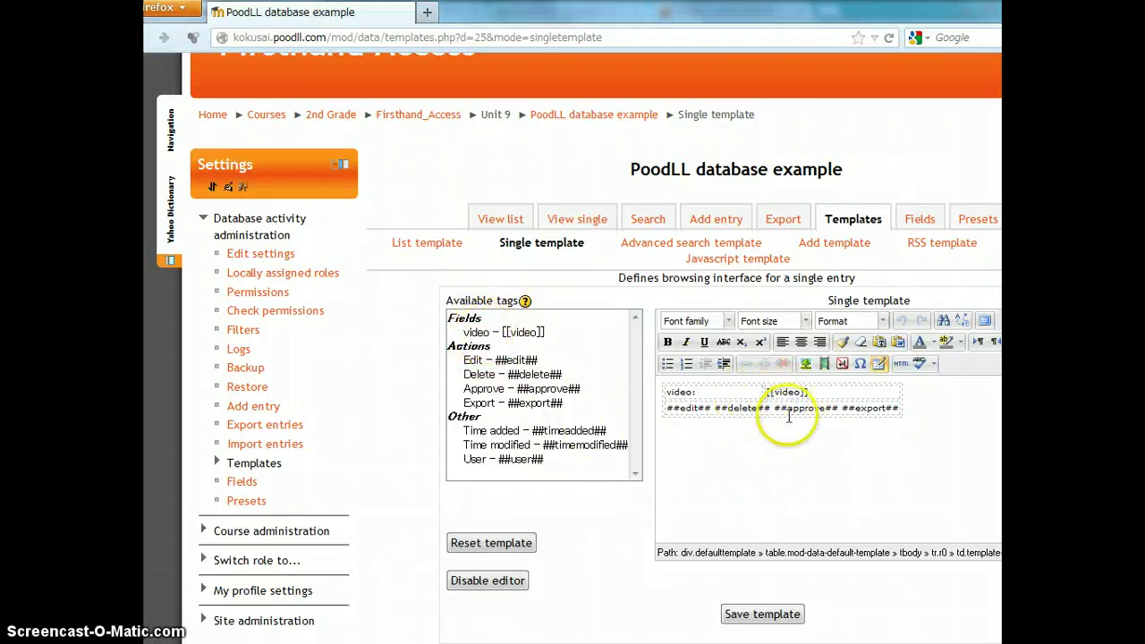
left_click(762, 615)
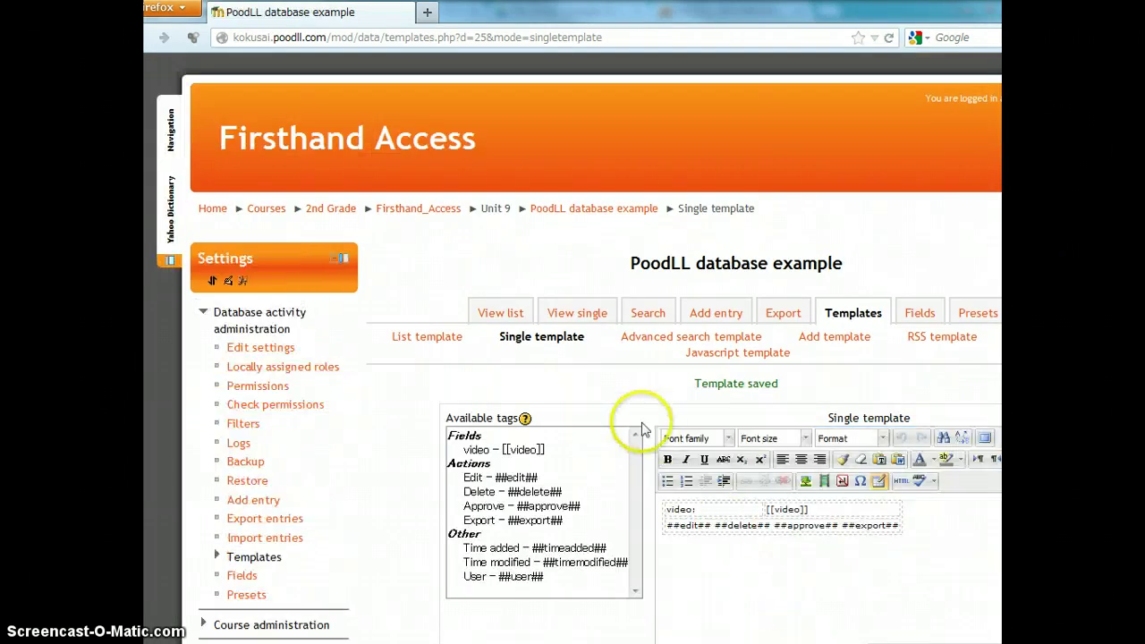
left_click(450, 341)
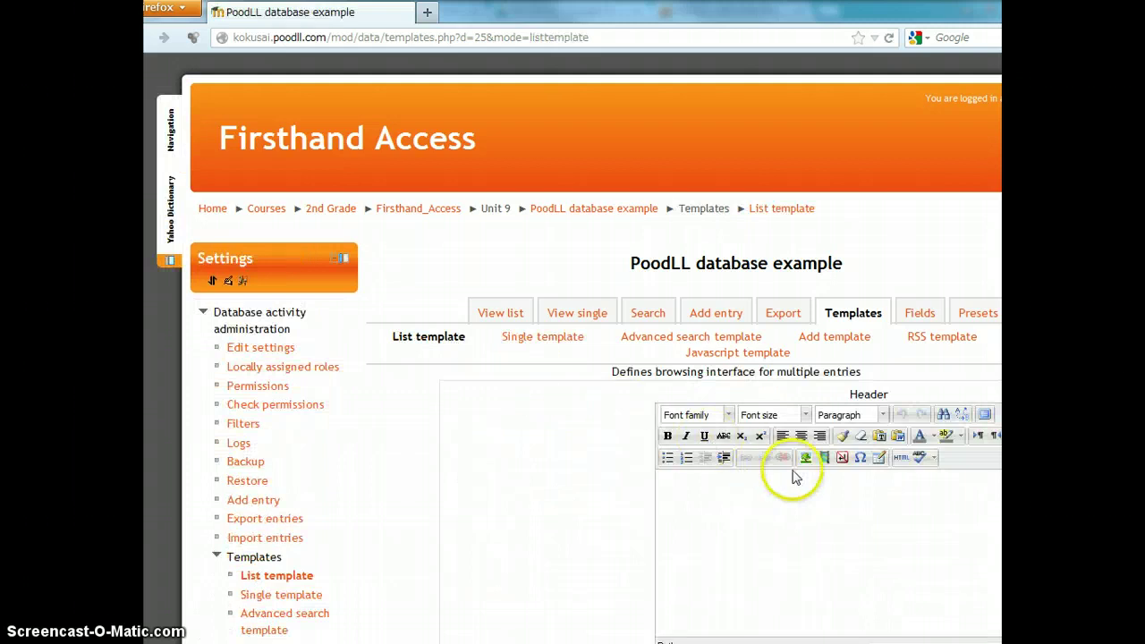
Insert the ##user## tag on a new line above [[video]] in the repeated entry.
scroll(793, 477, "down", 10)
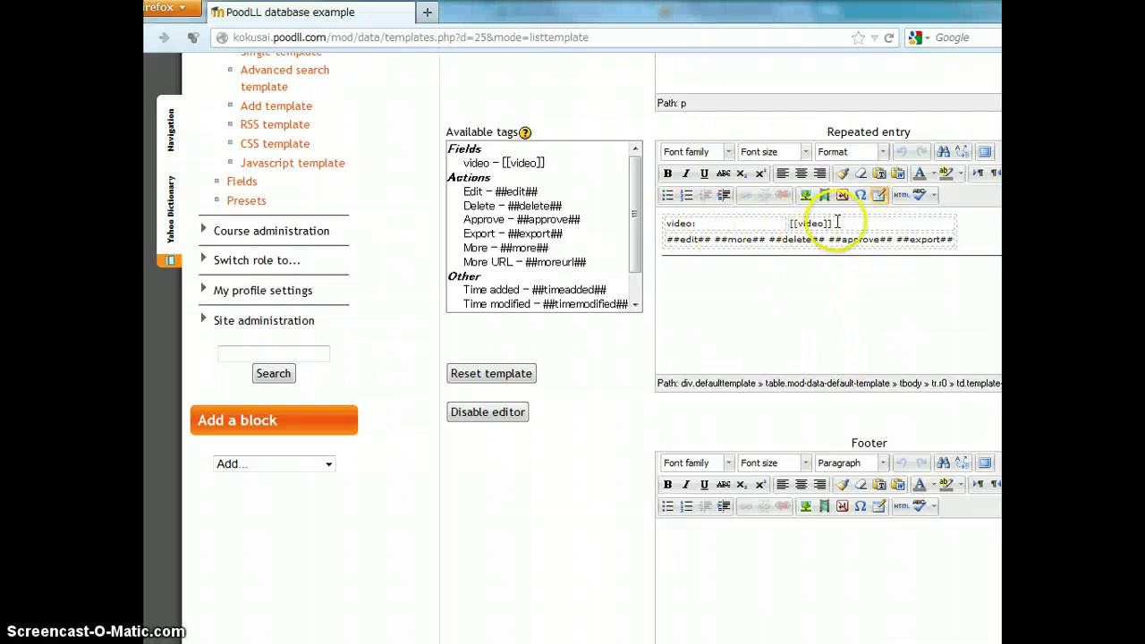
scroll(841, 229, "up", 5)
scroll(841, 229, "up", 1)
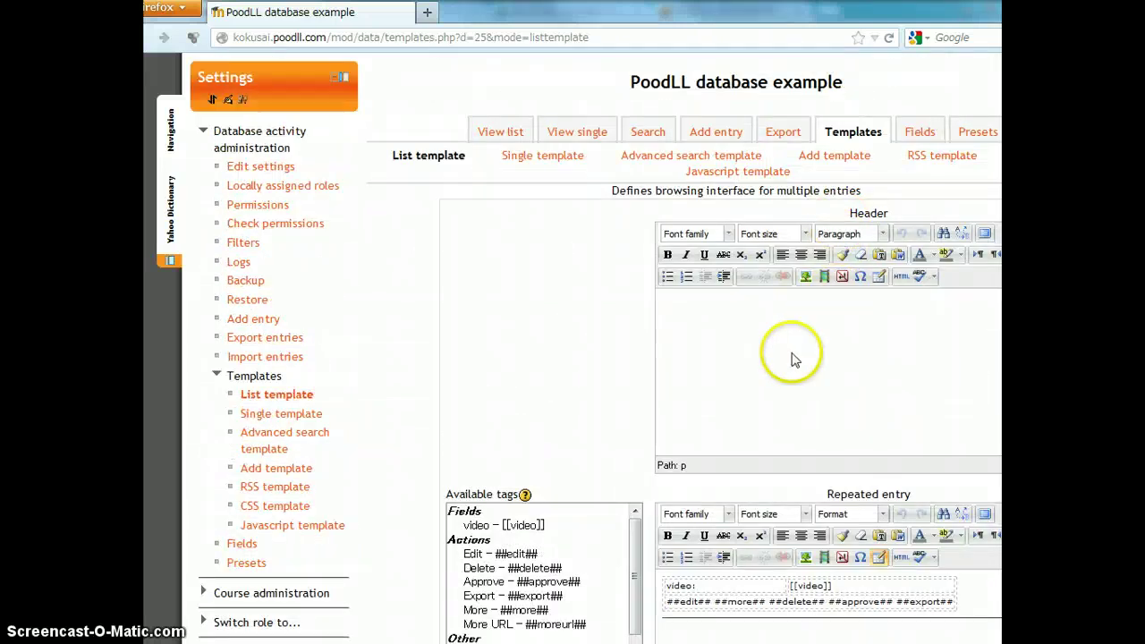
scroll(802, 355, "down", 4)
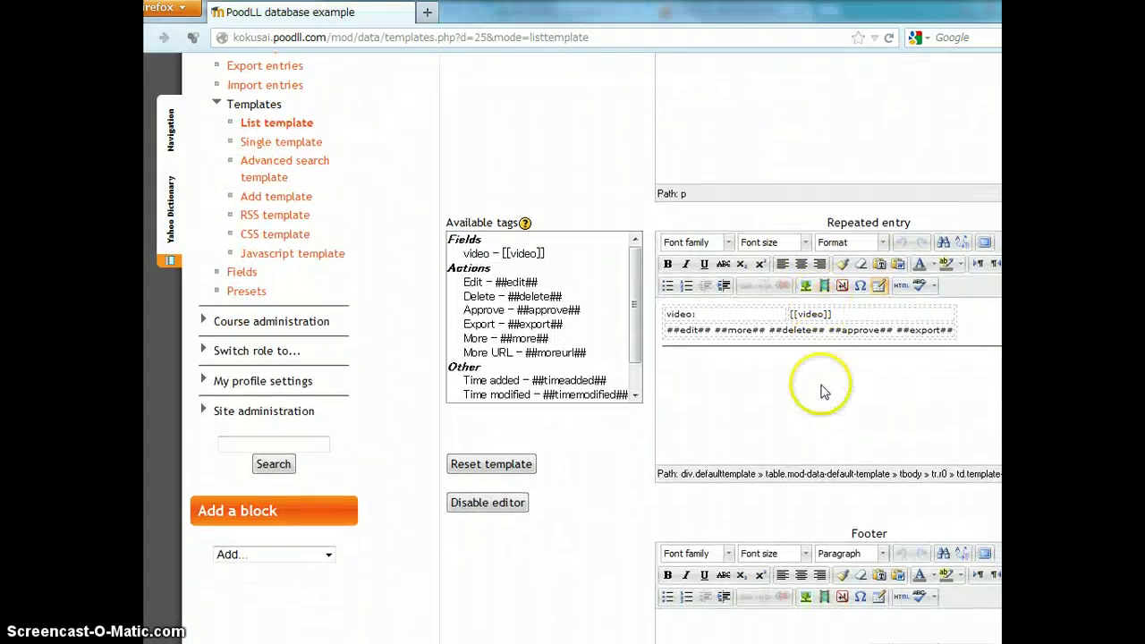
scroll(814, 429, "down", 3)
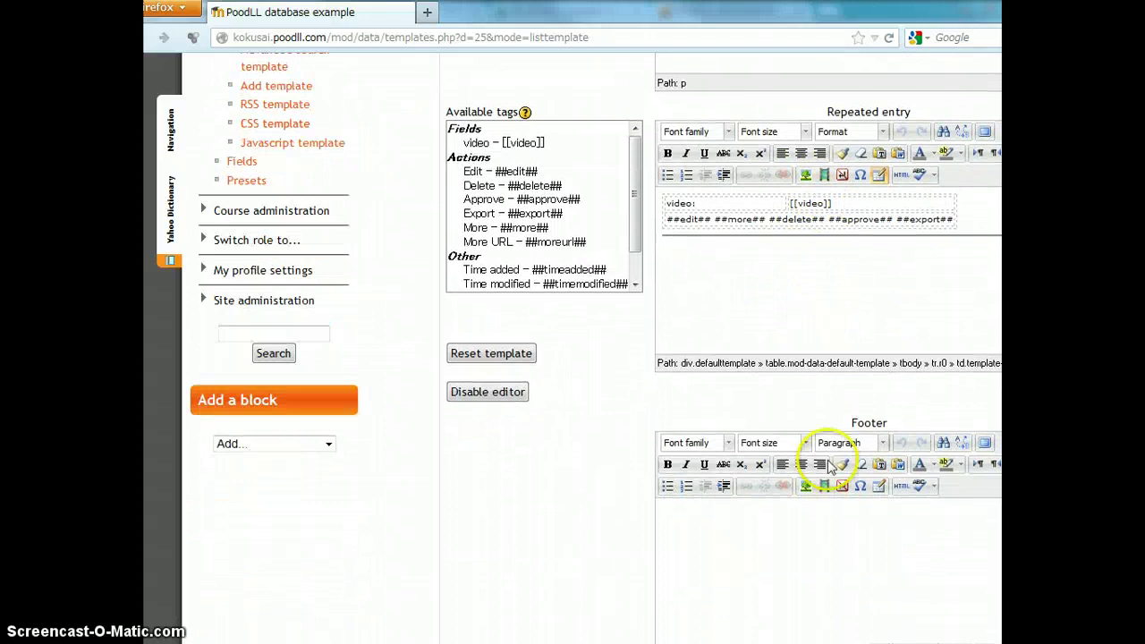
scroll(818, 411, "up", 3)
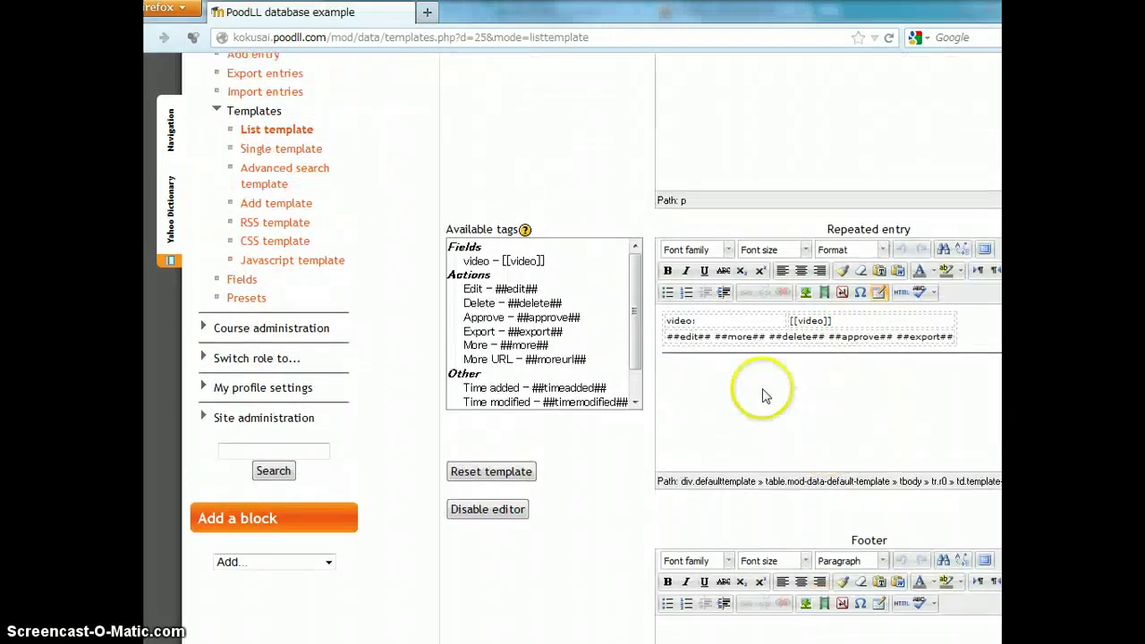
left_click(666, 327)
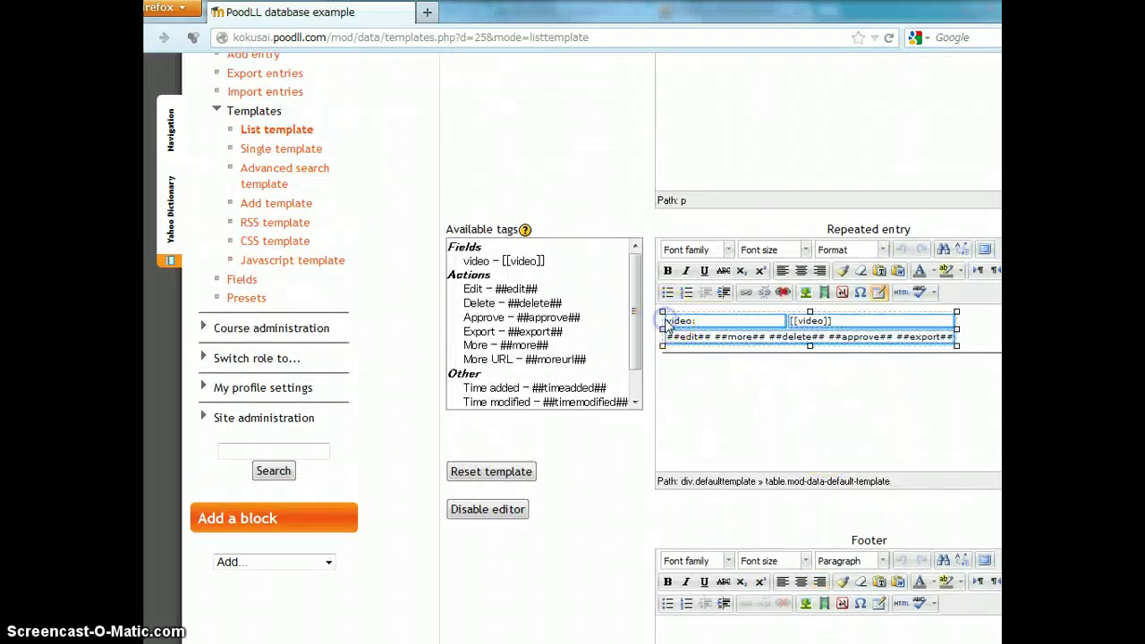
left_click(666, 328)
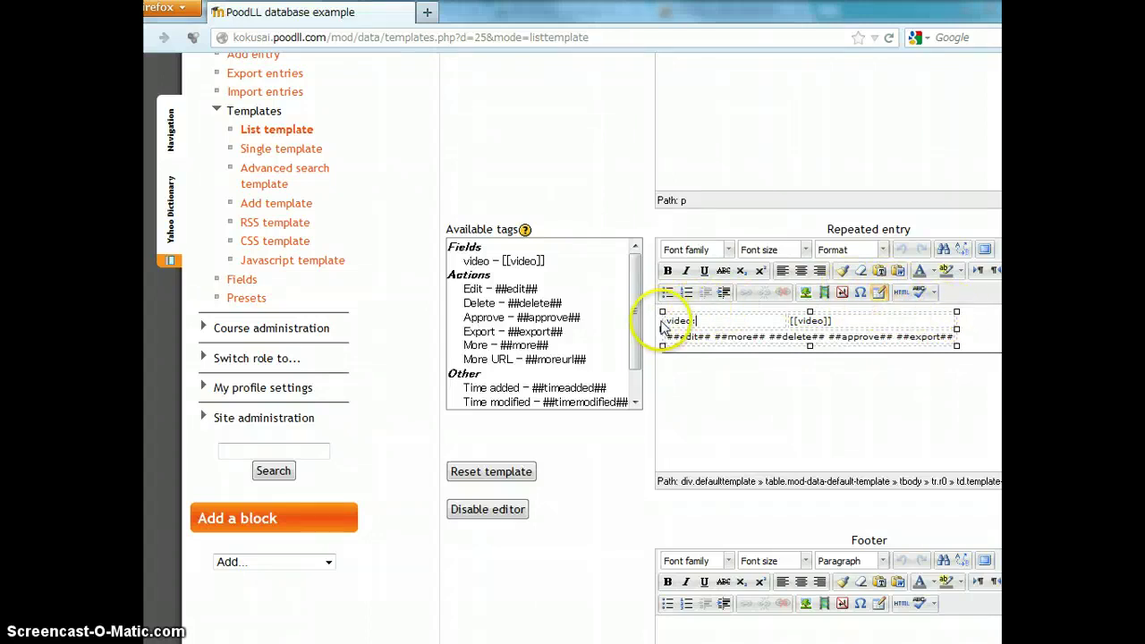
key("Return")
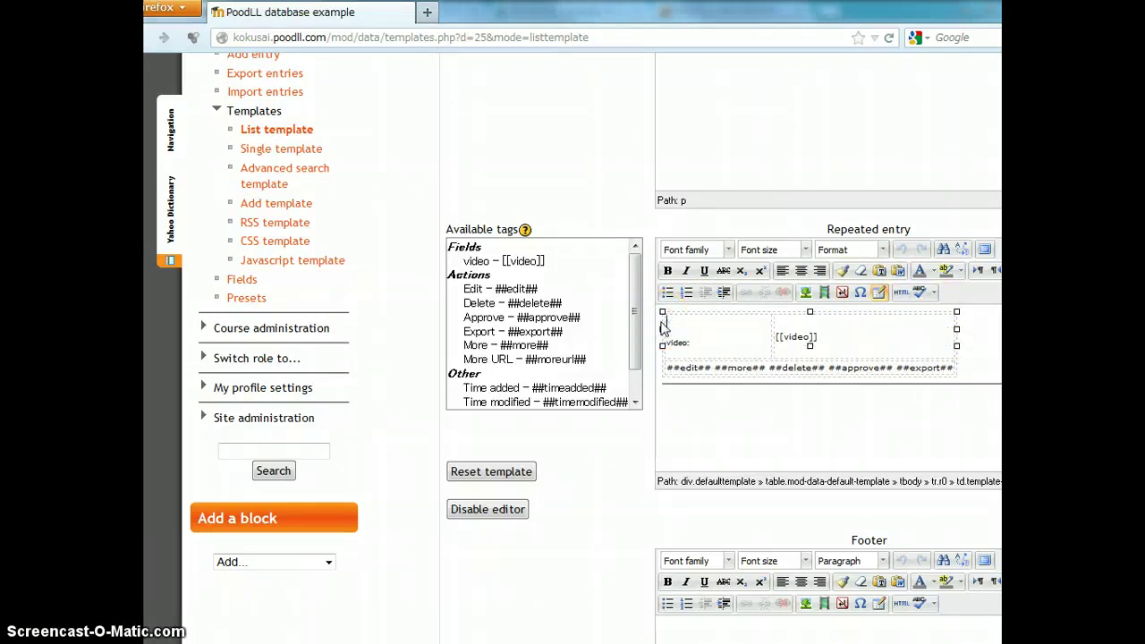
key("BackSpace")
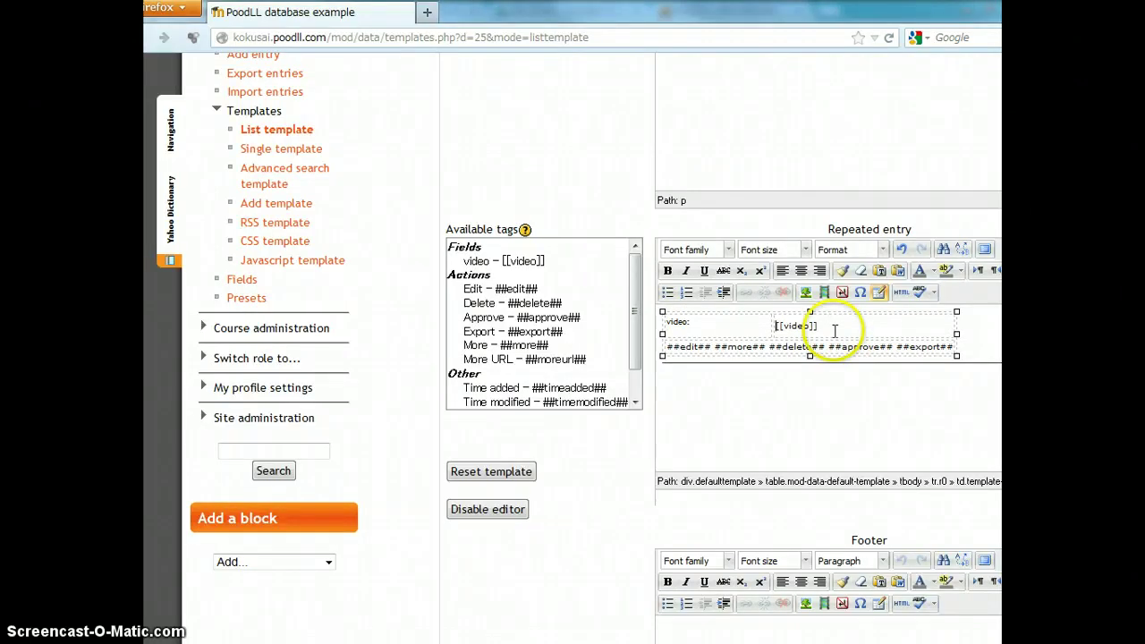
key("Return")
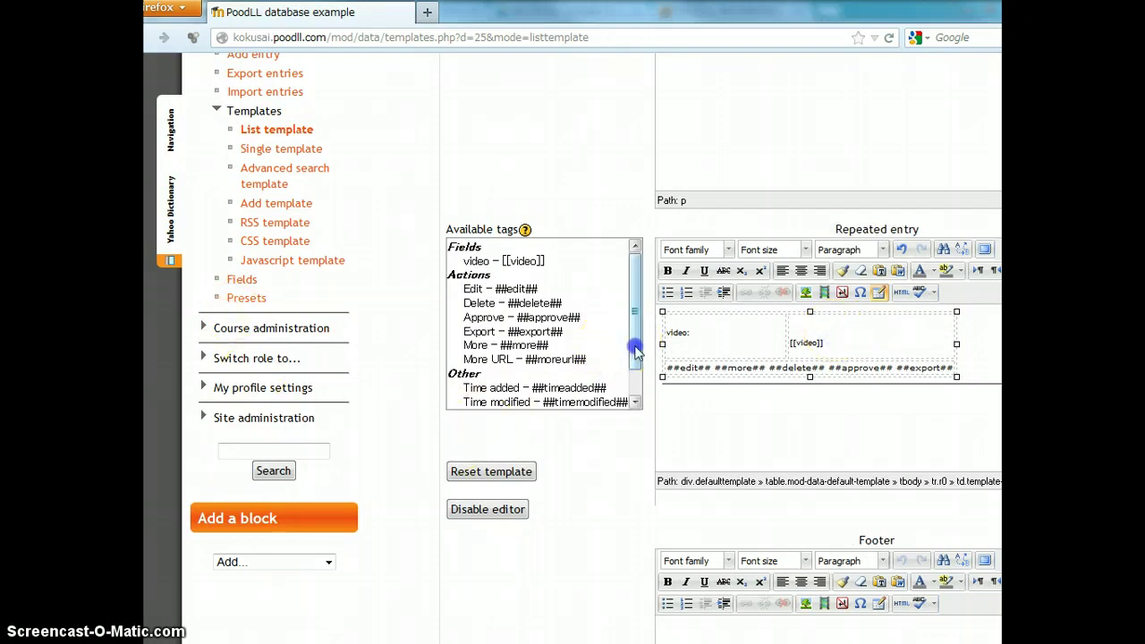
left_click(635, 403)
left_click(515, 390)
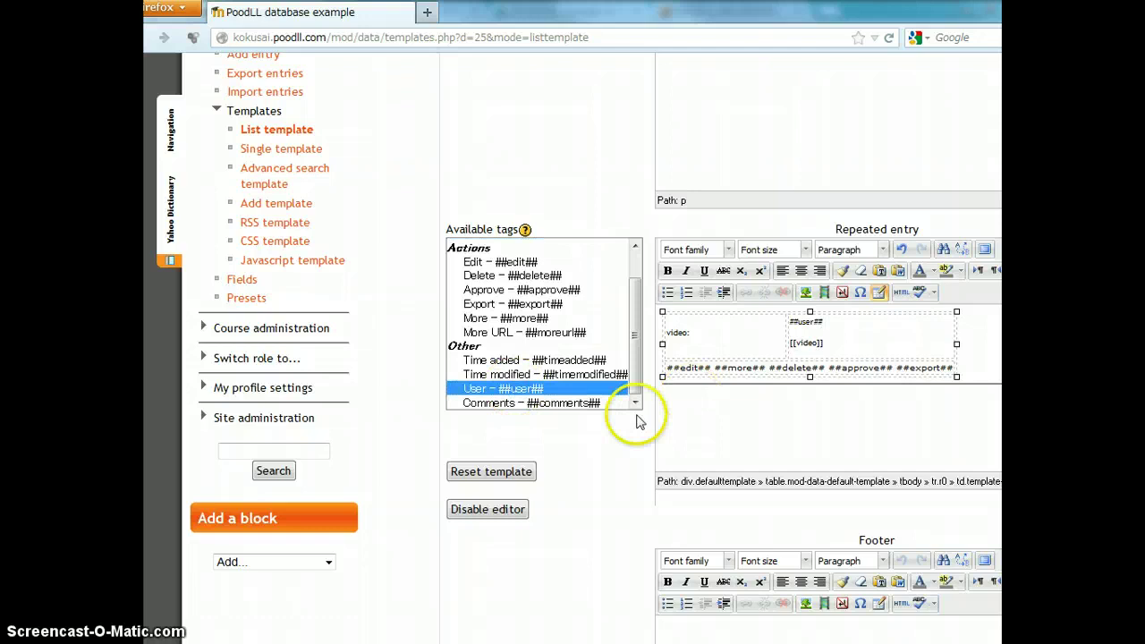
Format the ##user## line as Heading 1 and save the list template.
left_click_drag(831, 325, 793, 319)
left_click(830, 322)
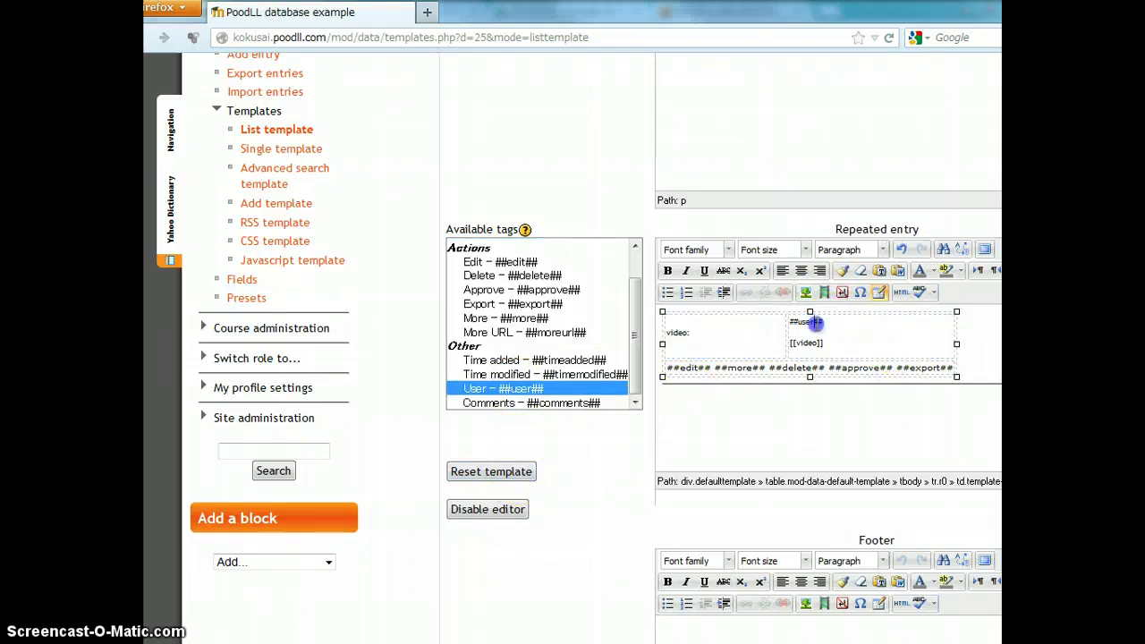
left_click(882, 250)
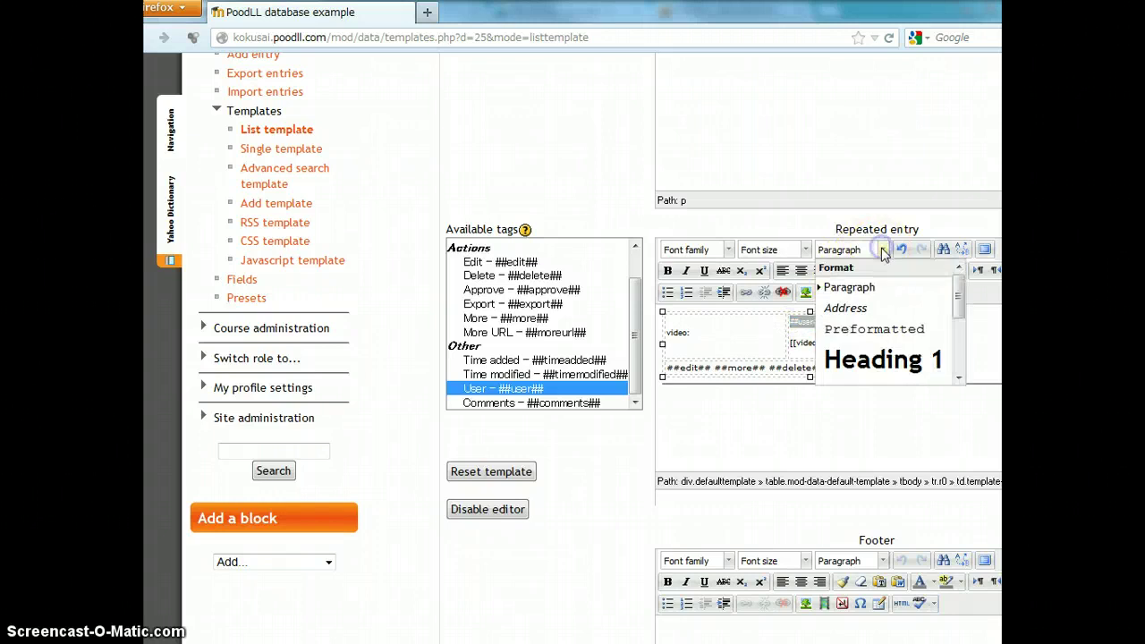
left_click(890, 359)
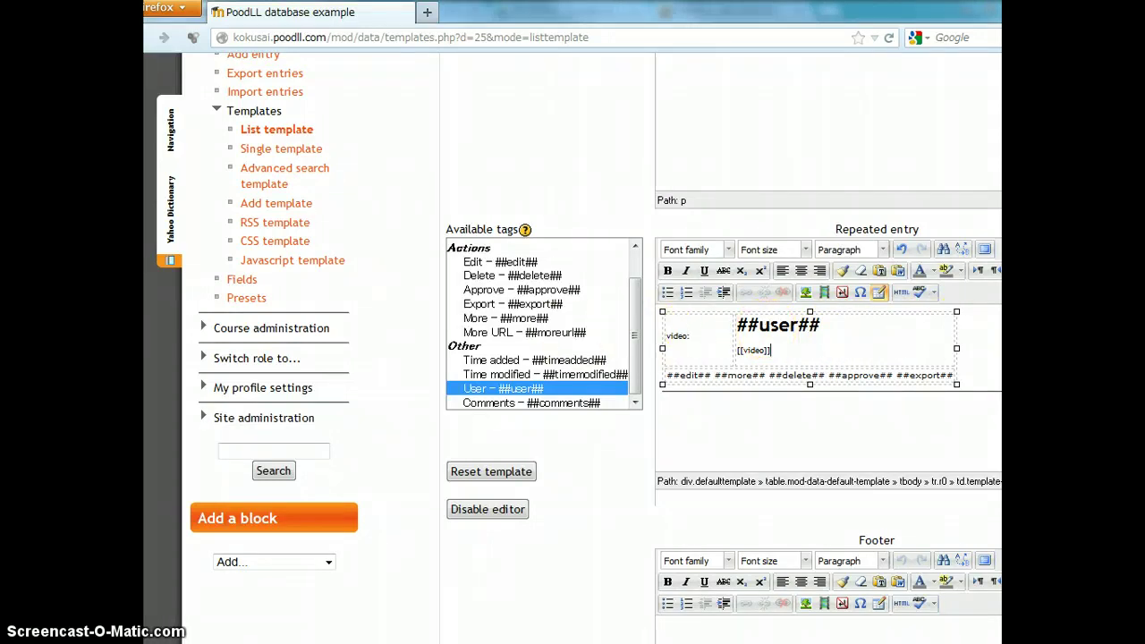
scroll(595, 333, "down", 4)
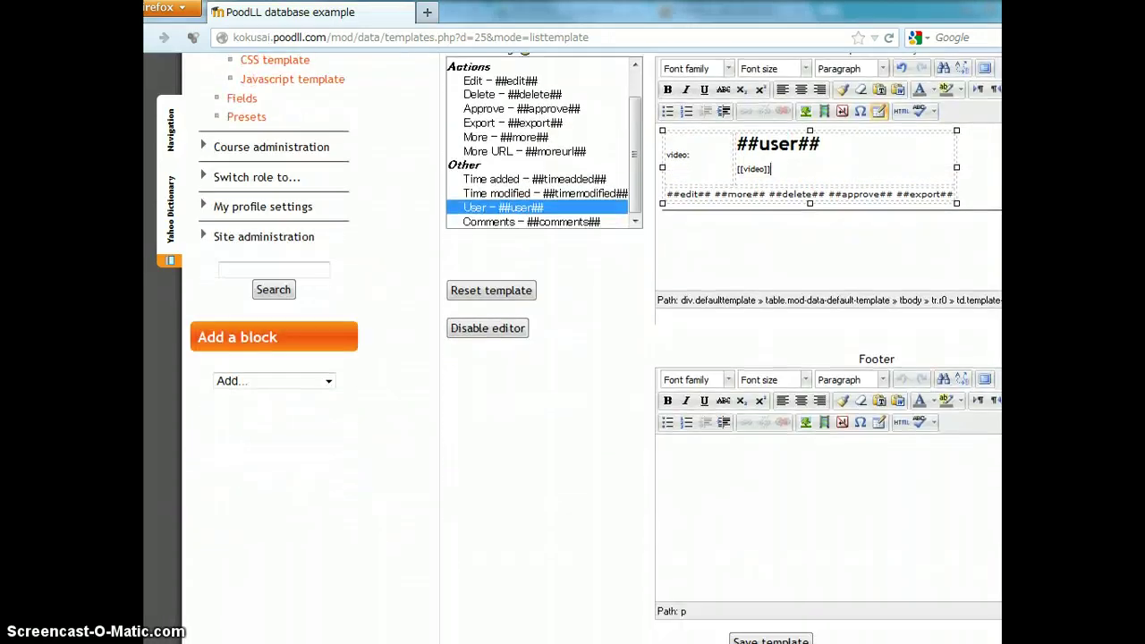
left_click(805, 640)
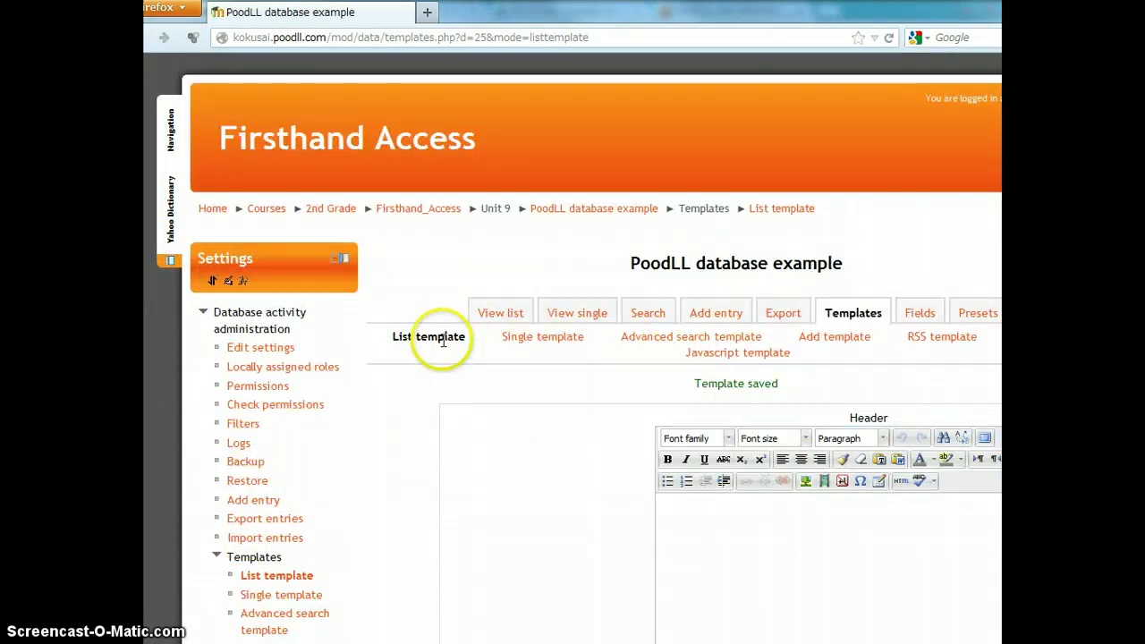
Save the add template containing video: [[video]].
left_click(830, 338)
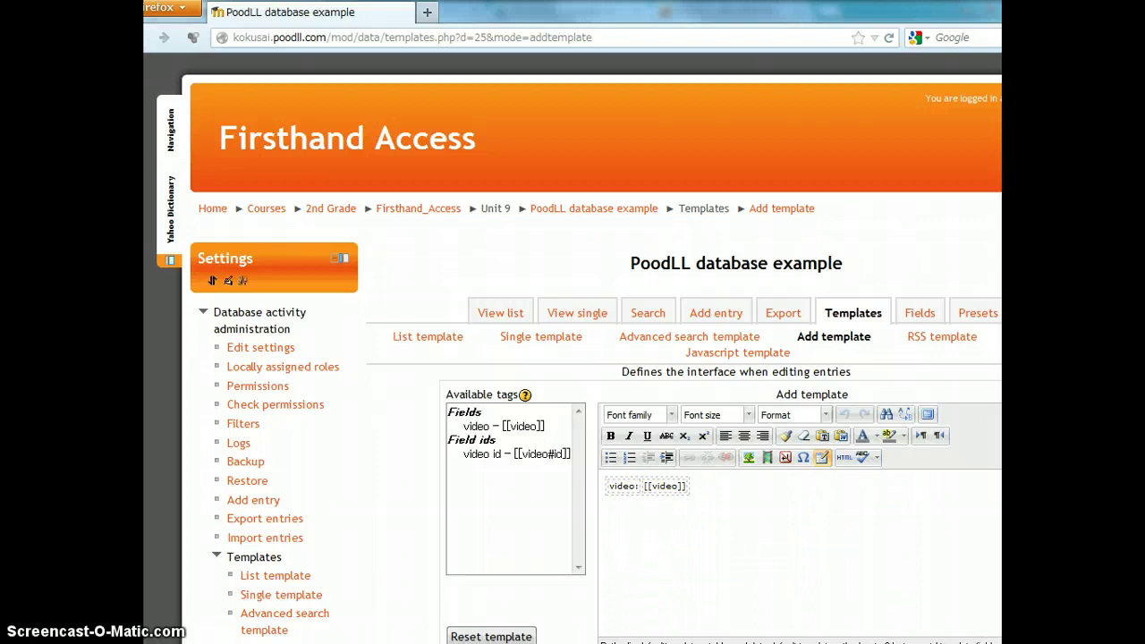
scroll(595, 357, "down", 3)
left_click(723, 534)
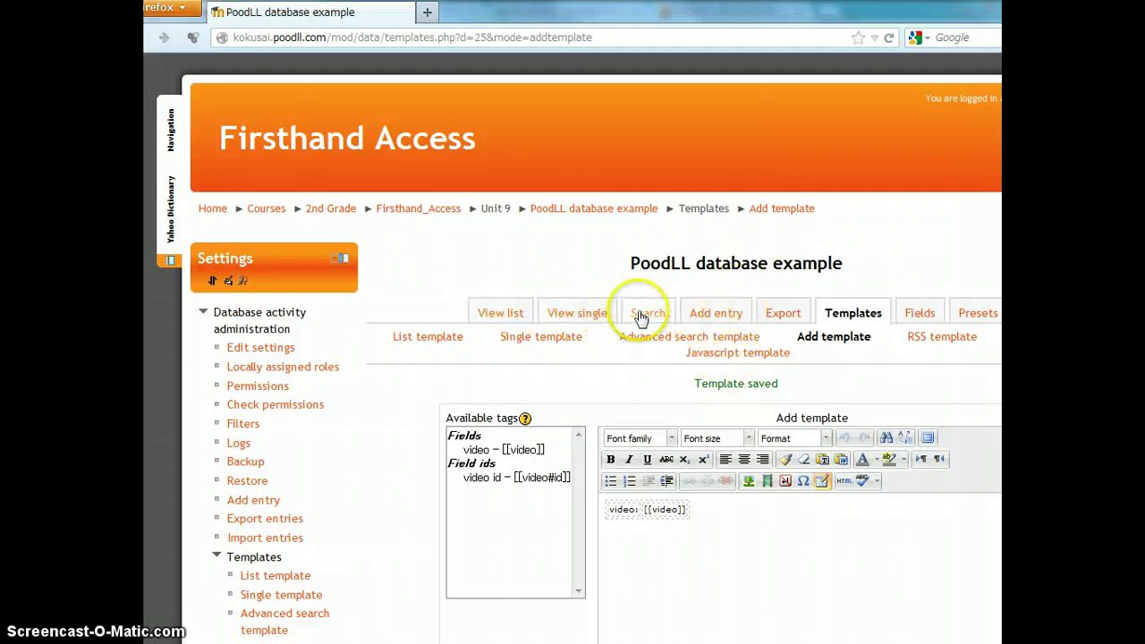
Start a new entry and record a short webcam video into its video field.
left_click(739, 318)
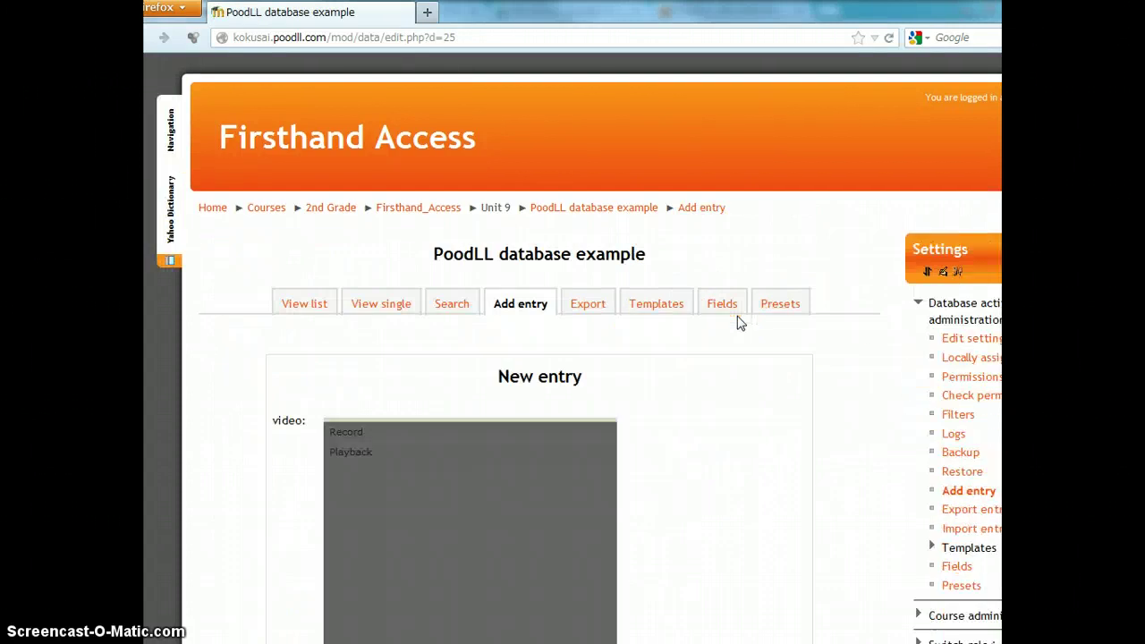
scroll(963, 351, "down", 3)
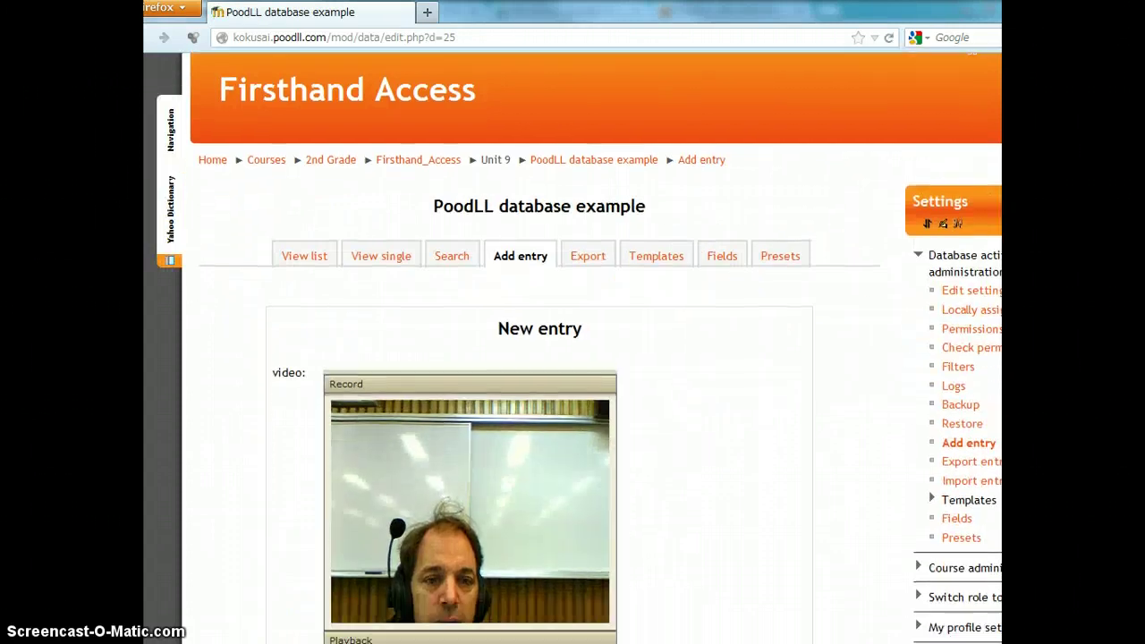
left_click(742, 516)
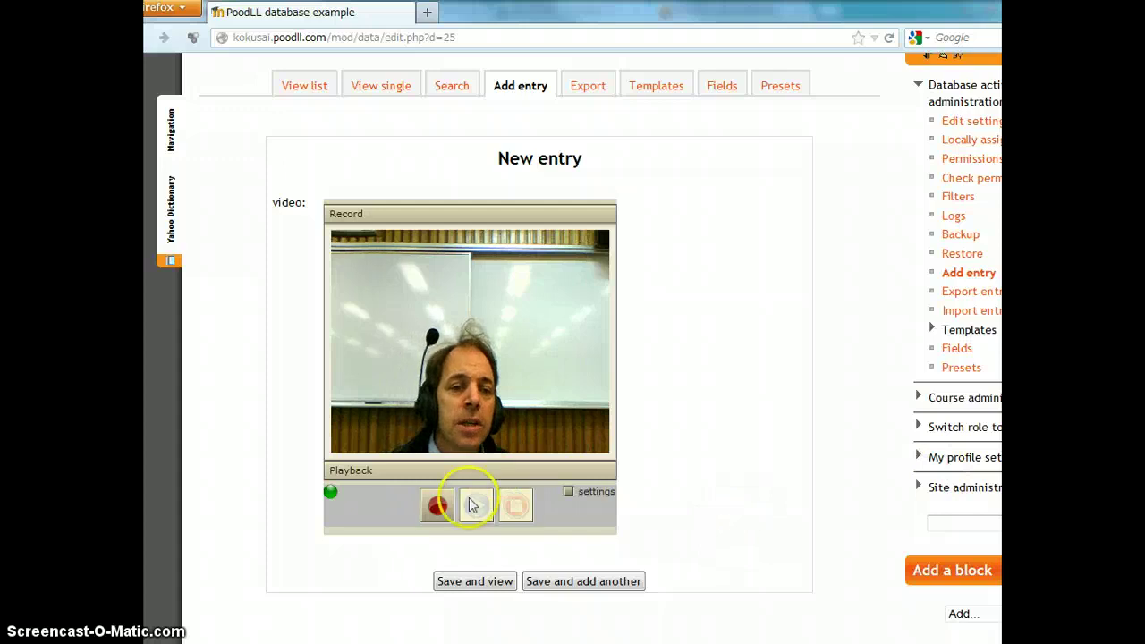
left_click(433, 519)
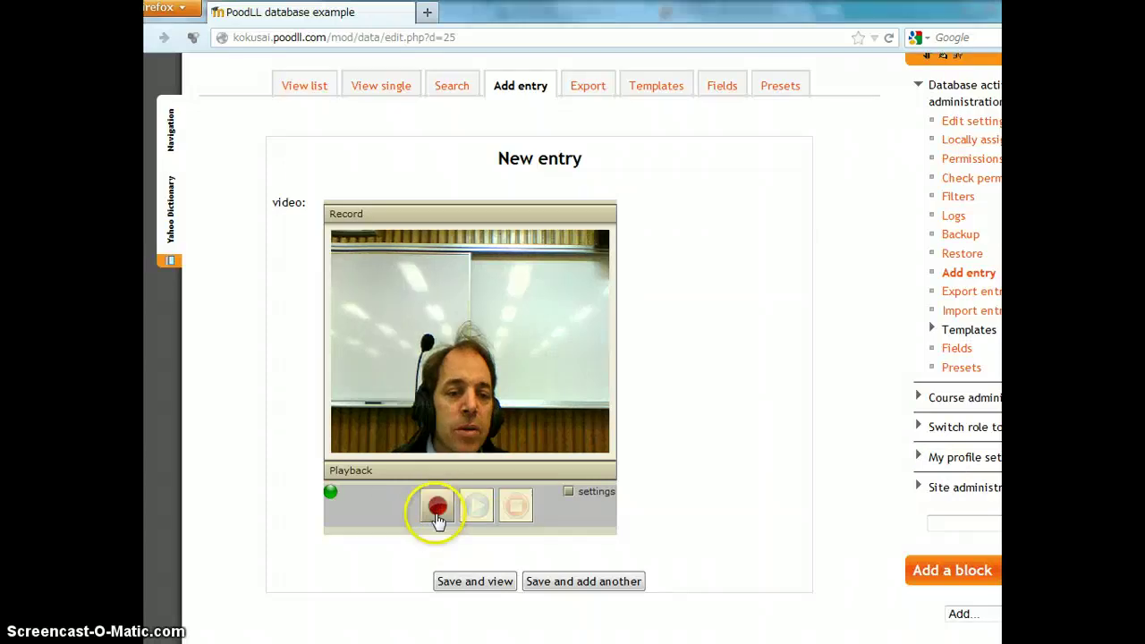
left_click(437, 507)
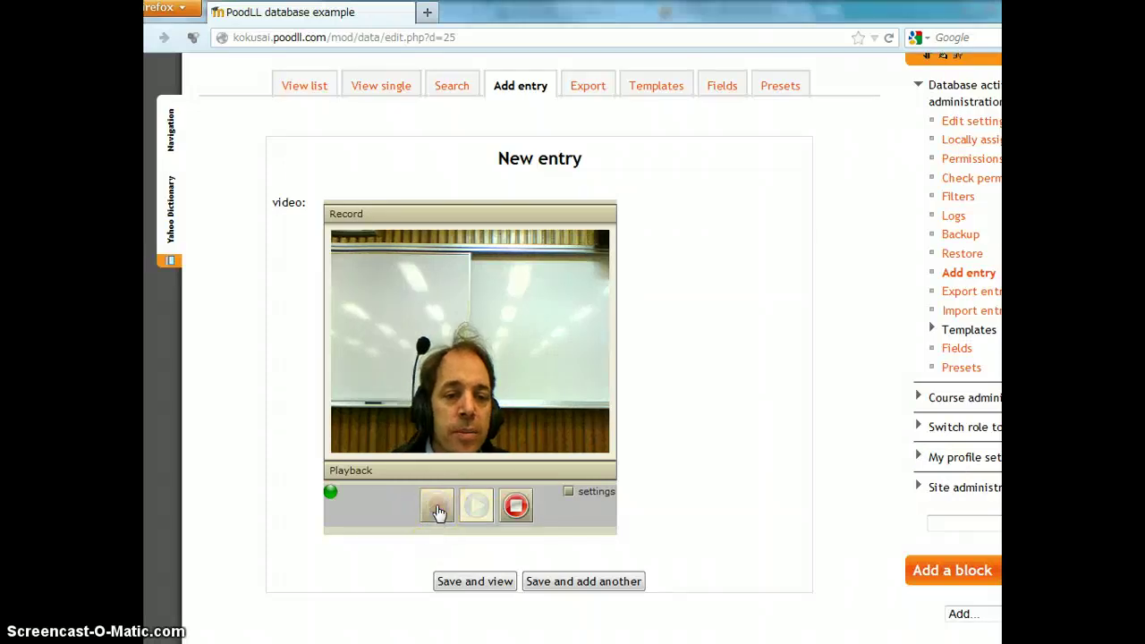
left_click(516, 506)
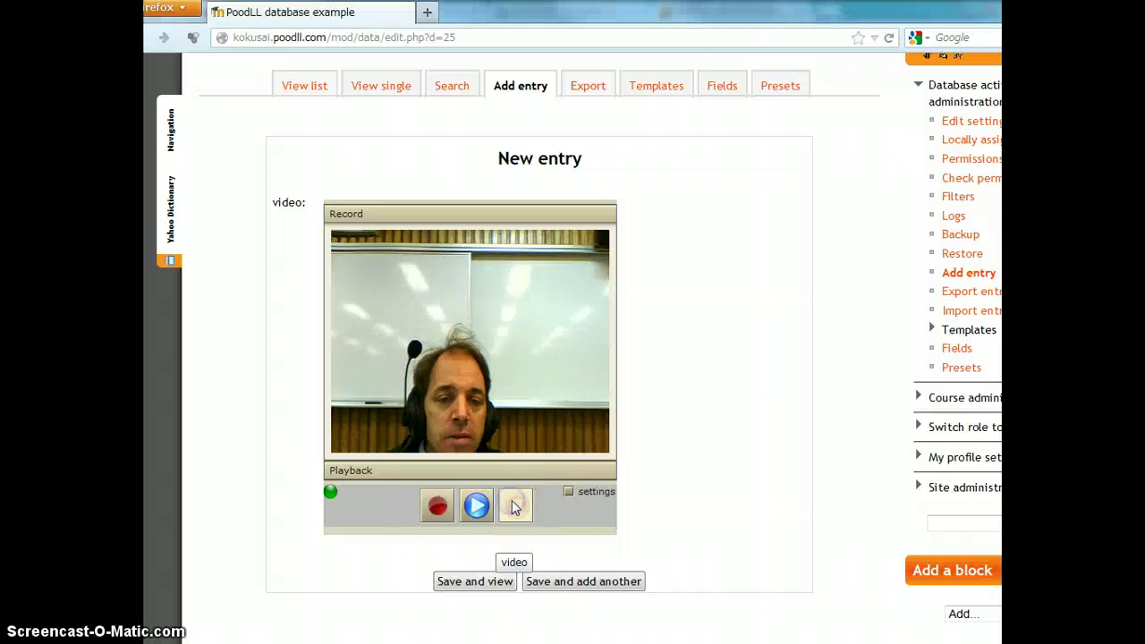
Save the entry, play and pause its recorded video, then return to the PoodLL database example page.
left_click(476, 582)
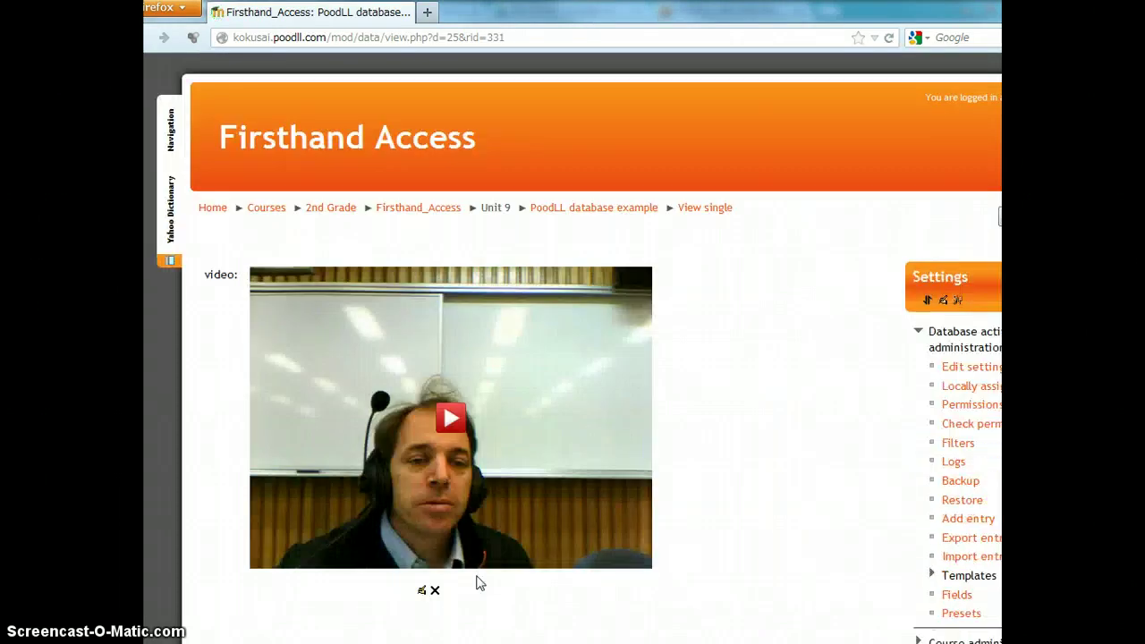
left_click(448, 418)
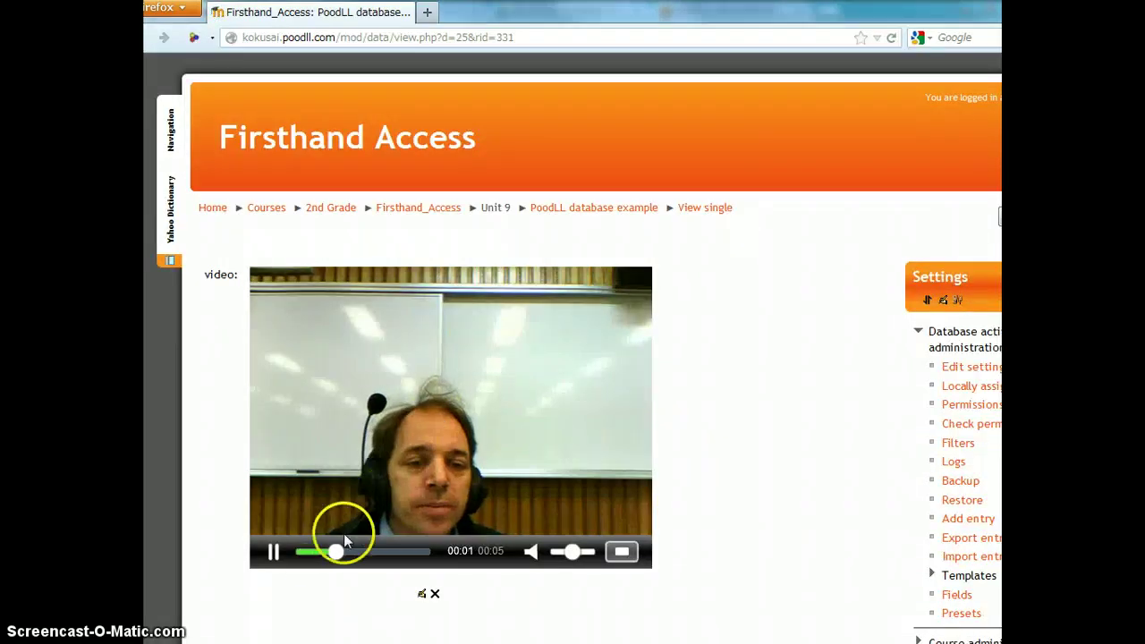
left_click(278, 553)
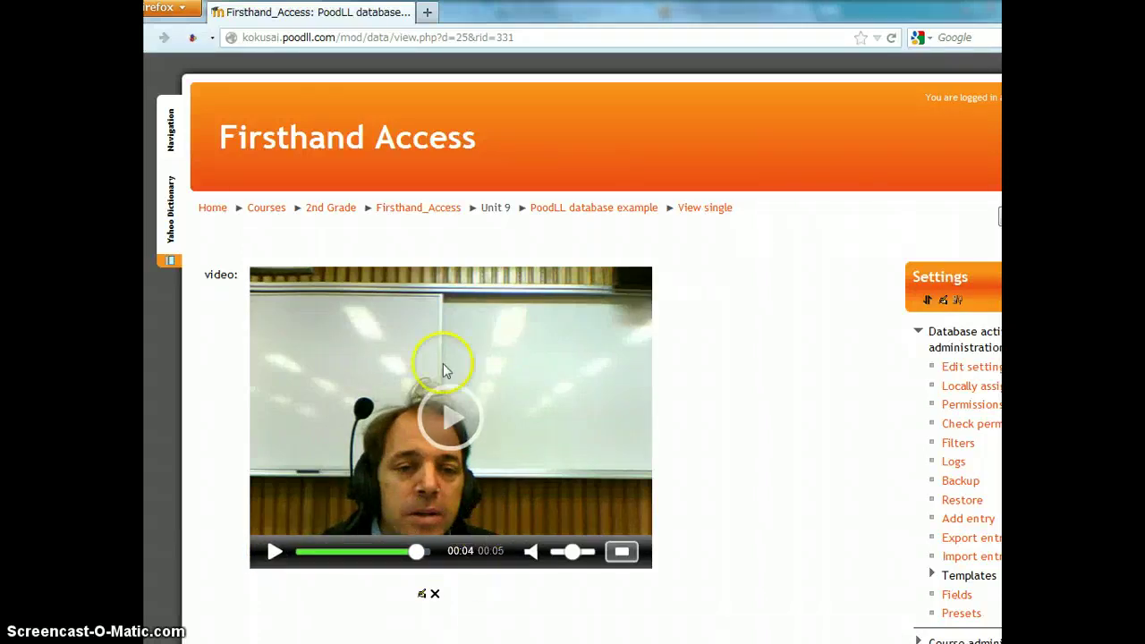
left_click(639, 214)
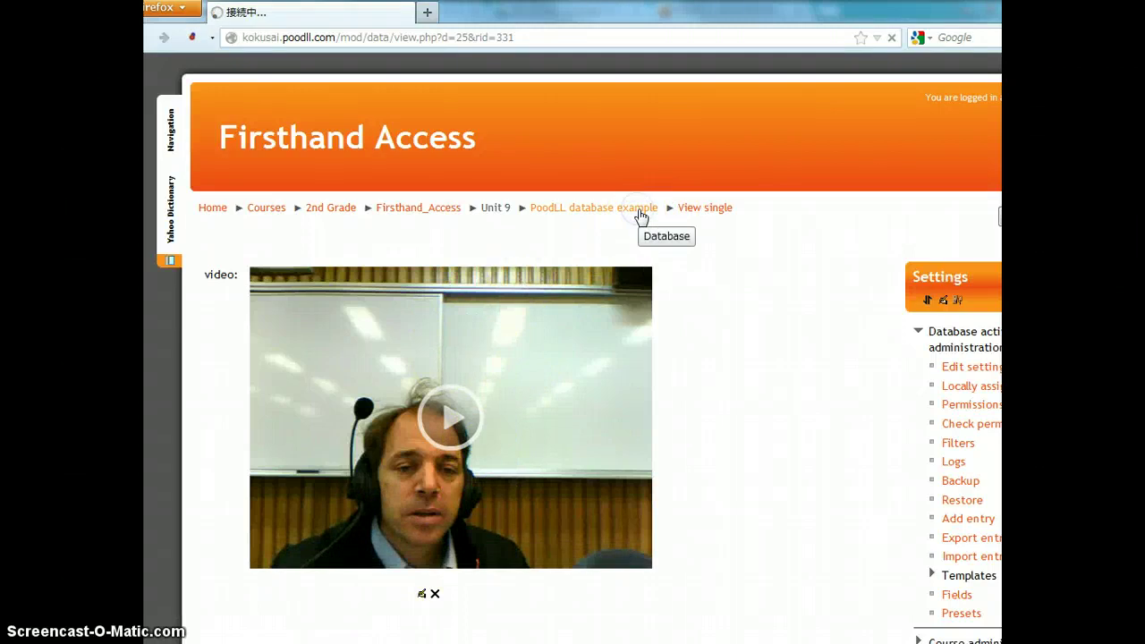
Scroll down to the new entry and briefly play, then pause, its video.
scroll(573, 376, "down", 5)
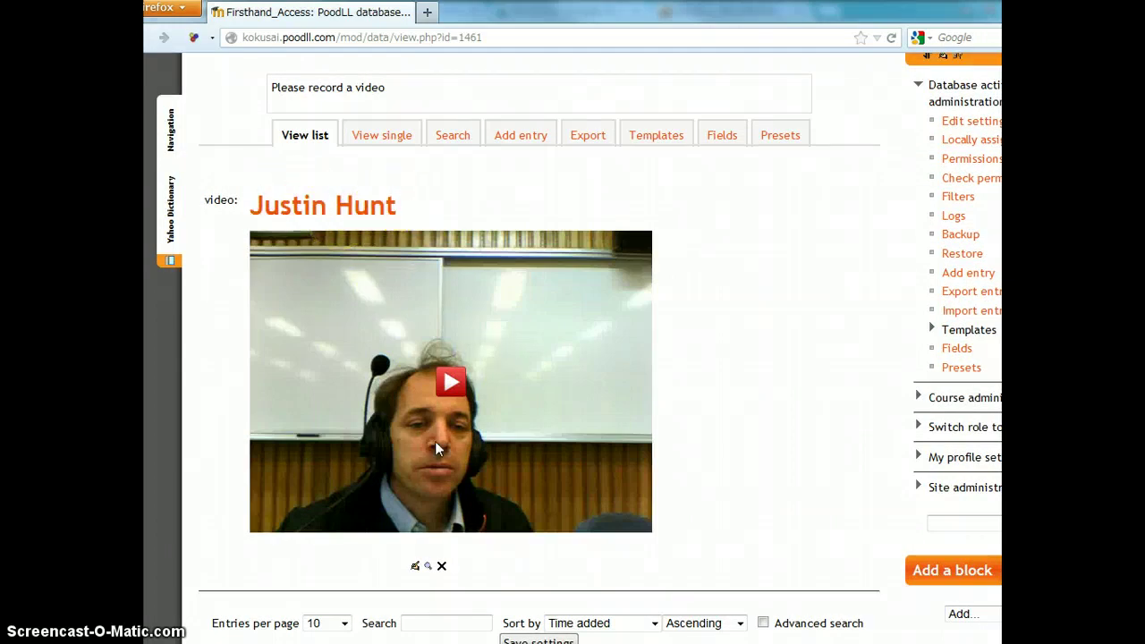
left_click(270, 316)
left_click(330, 244)
From the Fields page, start creating a new PoodLL field.
left_click(732, 136)
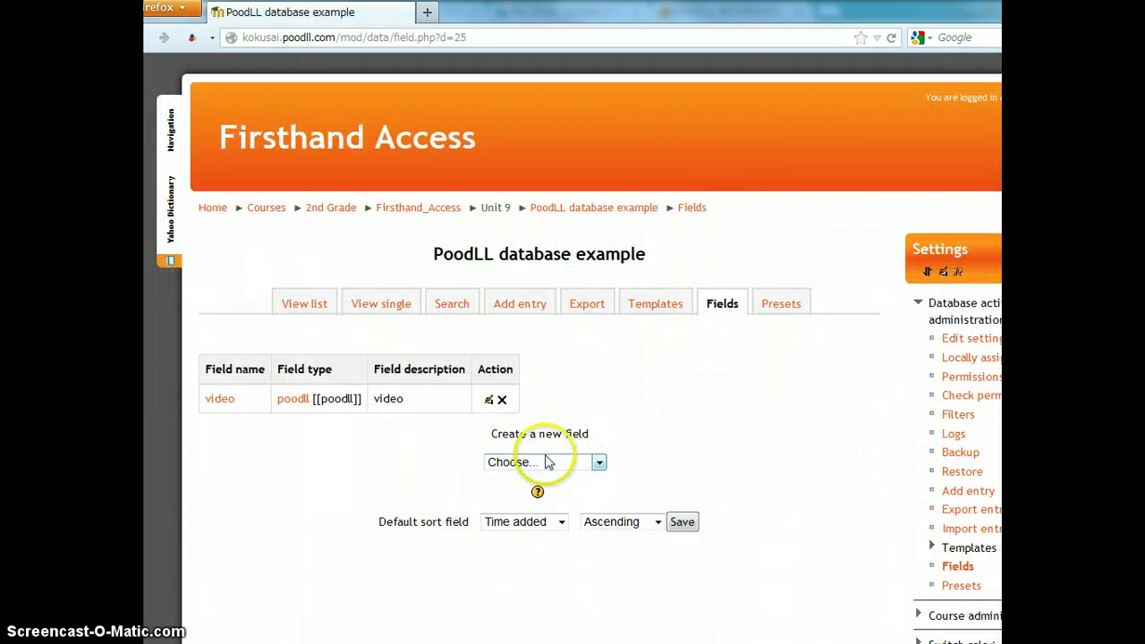
left_click(548, 461)
key("Escape")
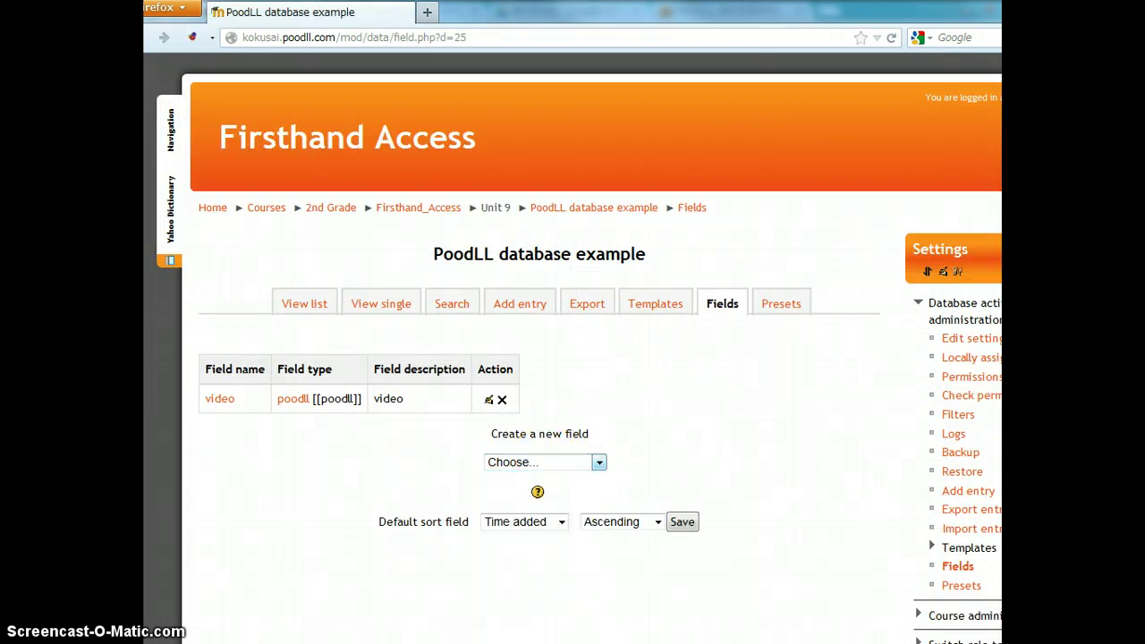
scroll(626, 358, "down", 3)
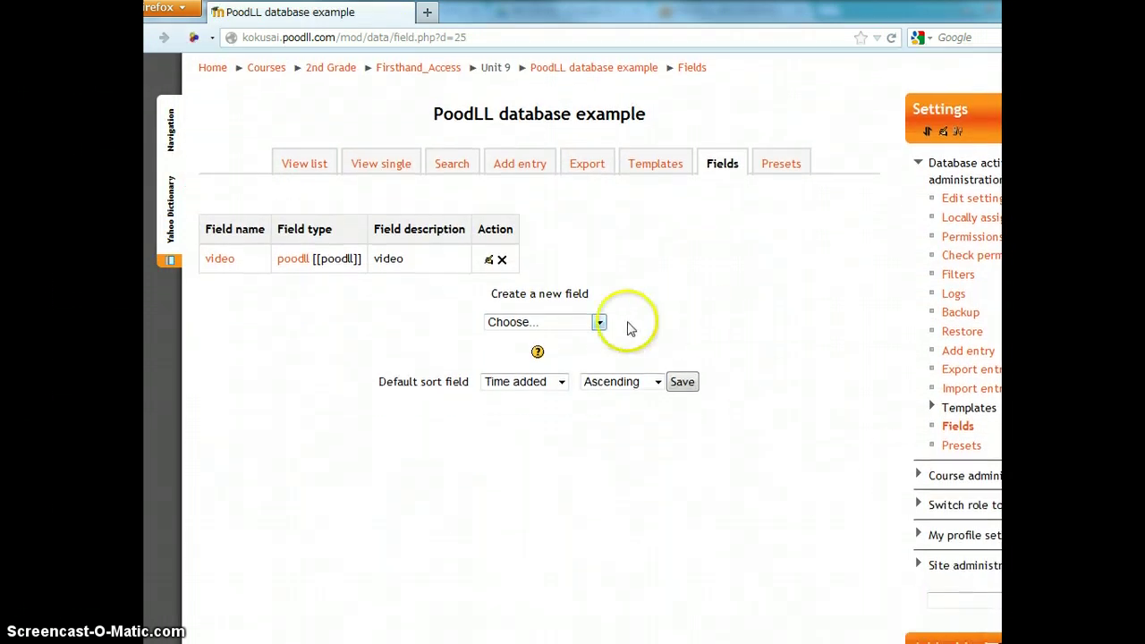
left_click(597, 324)
left_click(561, 512)
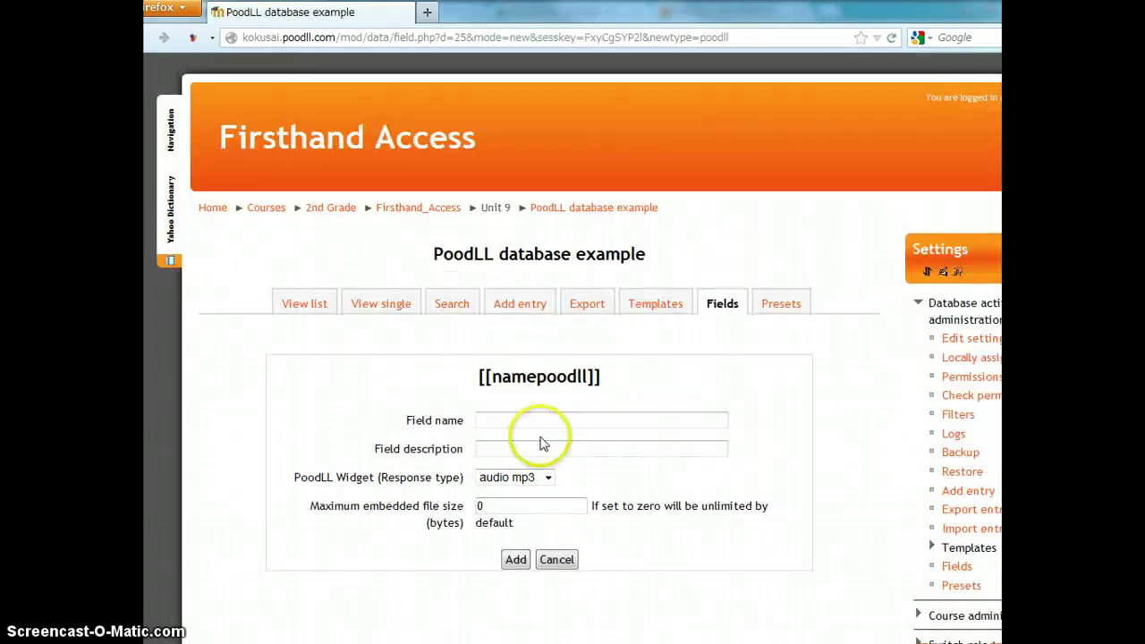
Name the field 'picture' with description 'a picture' and the whiteboard widget, add it, and return to View list.
left_click(547, 421)
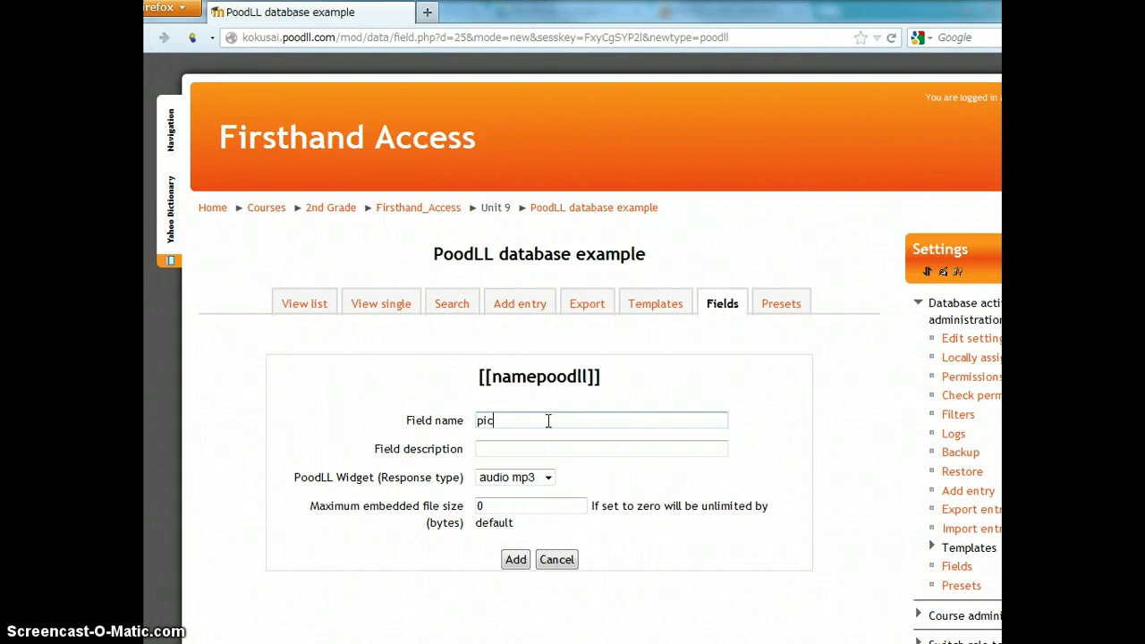
left_click(550, 449)
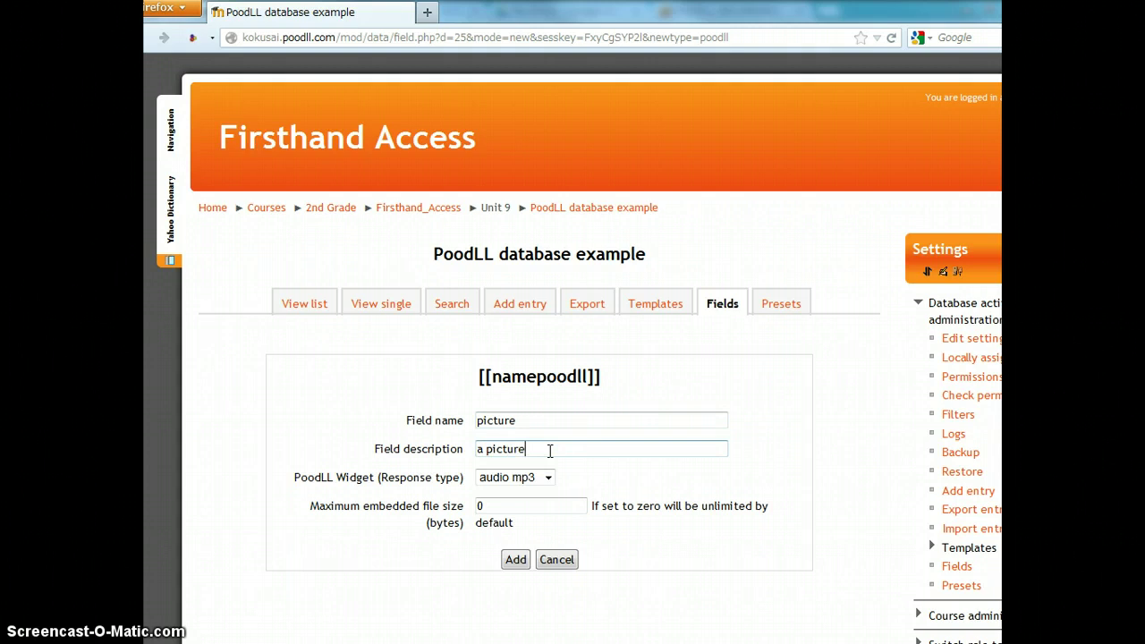
left_click(544, 477)
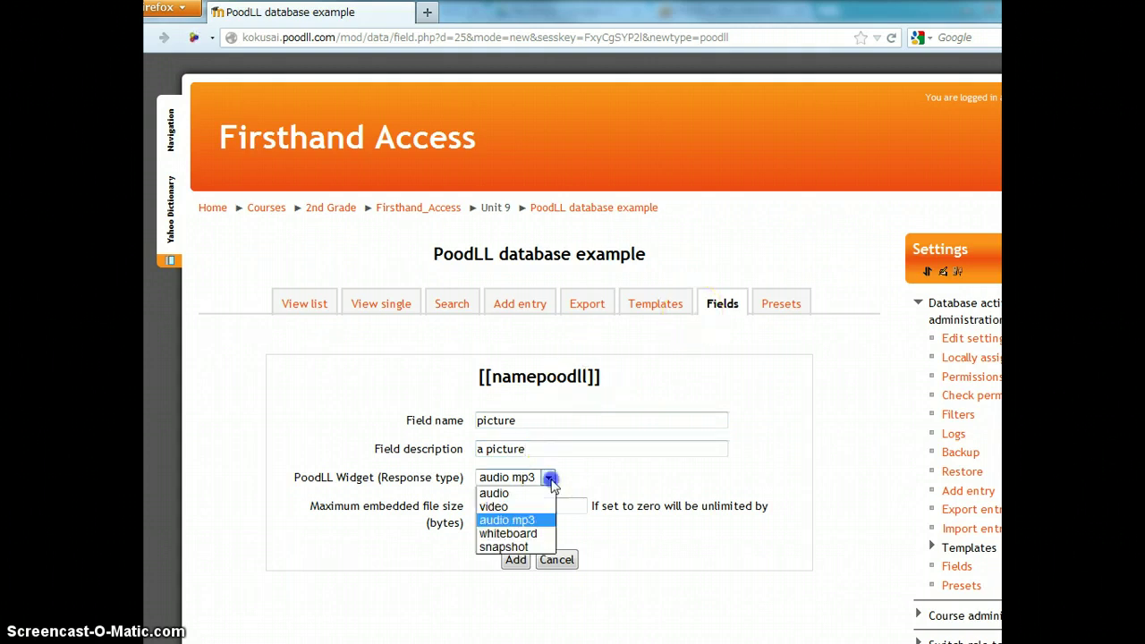
left_click(507, 532)
left_click(516, 560)
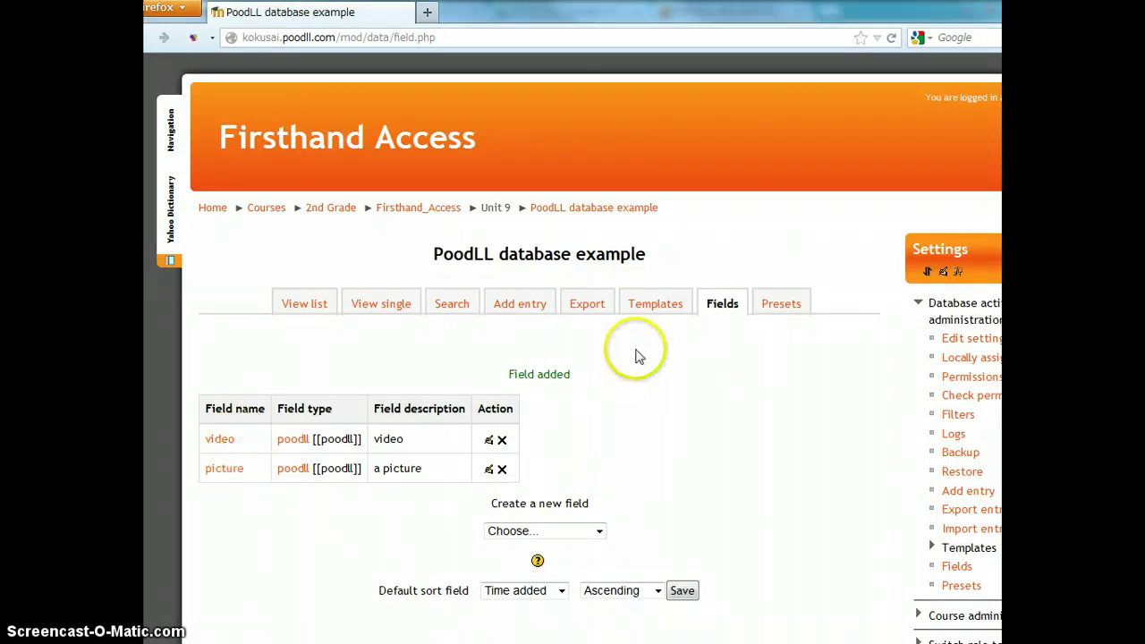
left_click(320, 306)
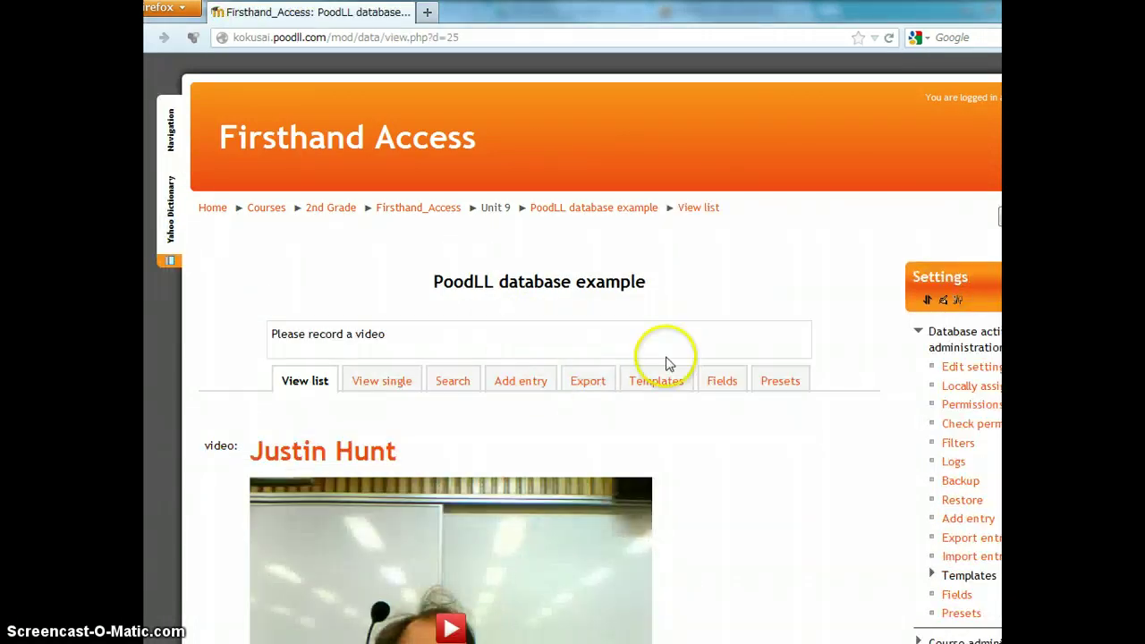
In the list template, put [[picture]] on a new line under [[video]], delete the 'video:' label, and save.
scroll(632, 378, "down", 2)
left_click(639, 290)
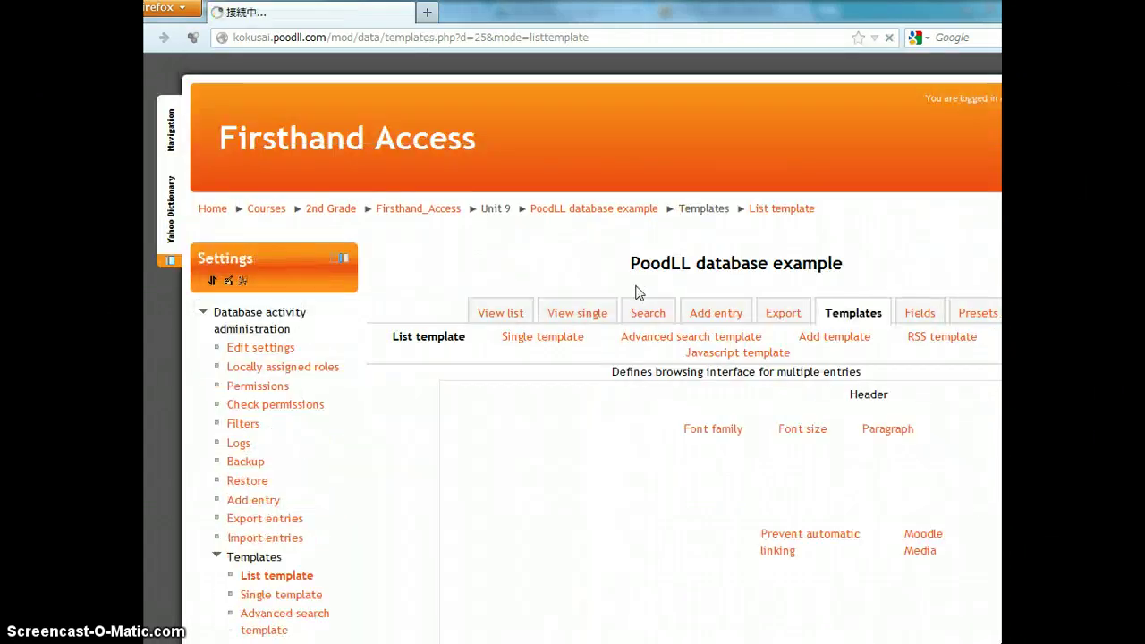
scroll(636, 291, "down", 10)
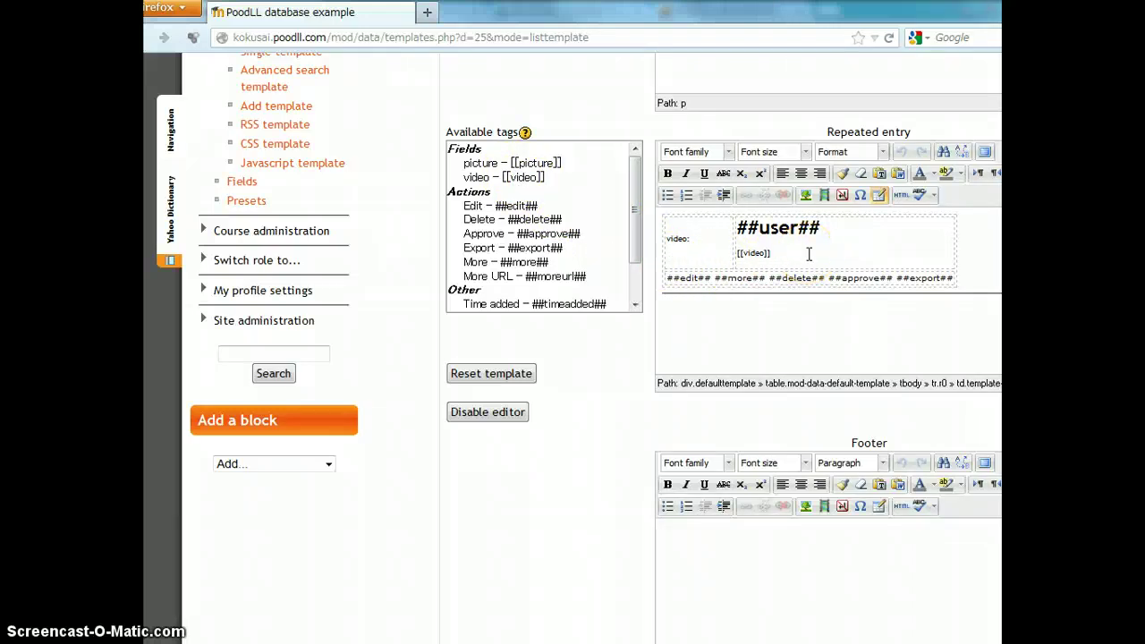
left_click(809, 254)
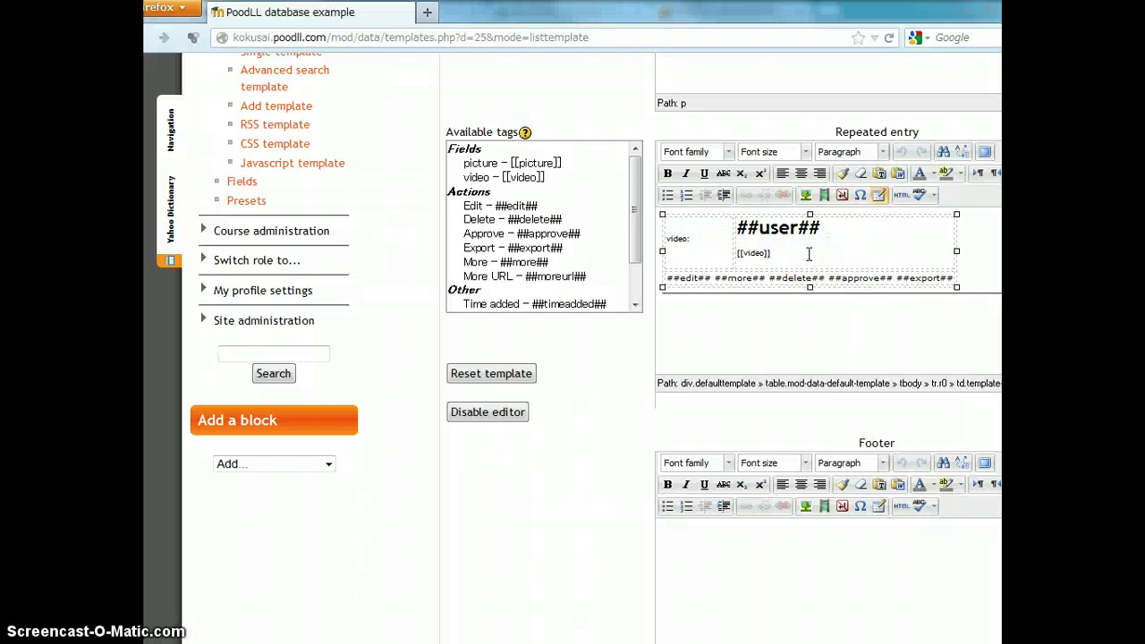
left_click(856, 242)
key("Return")
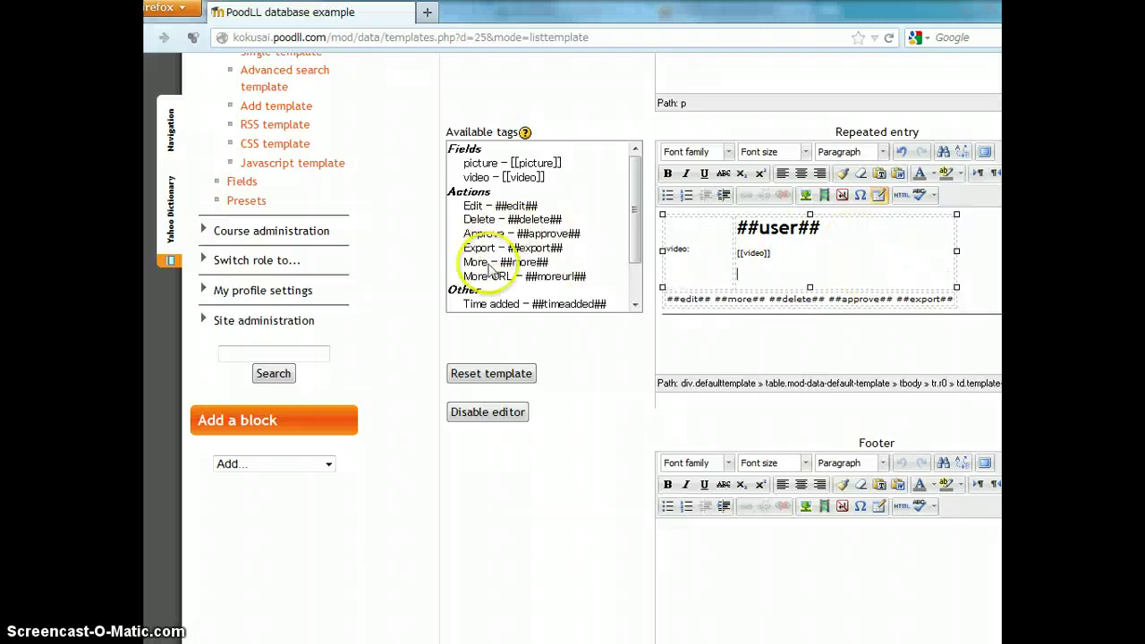
left_click(488, 164)
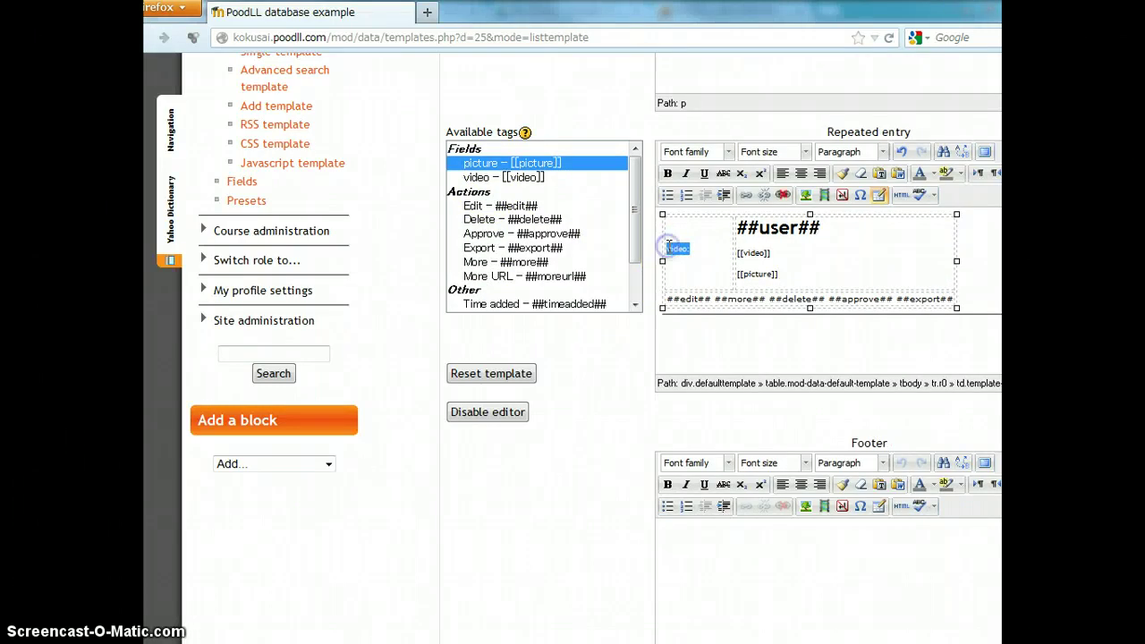
key("Delete")
left_click(762, 276)
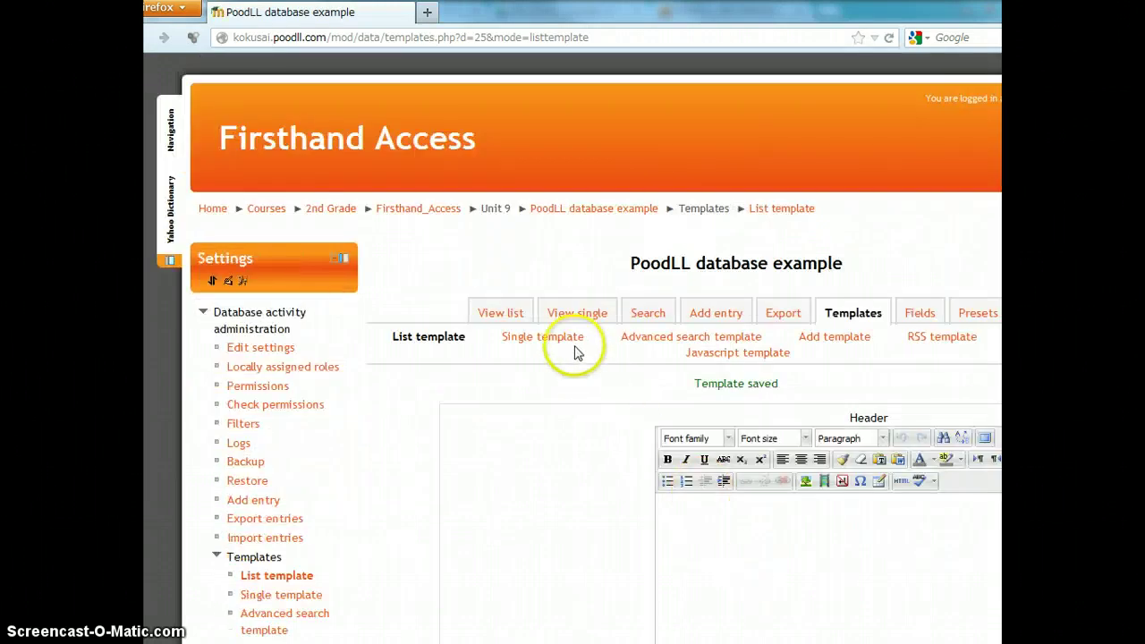
In the single template, replace the stray [[picture]] line with [[picture]] under [[video]] and delete the 'video:' label.
left_click(572, 341)
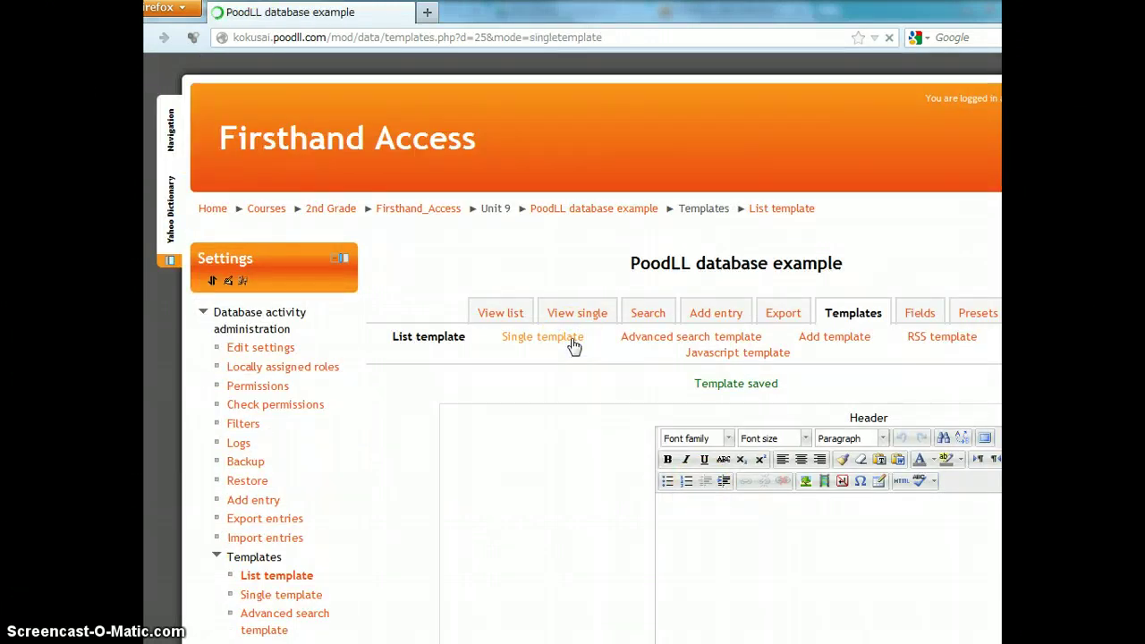
left_click(742, 527)
left_click(741, 526)
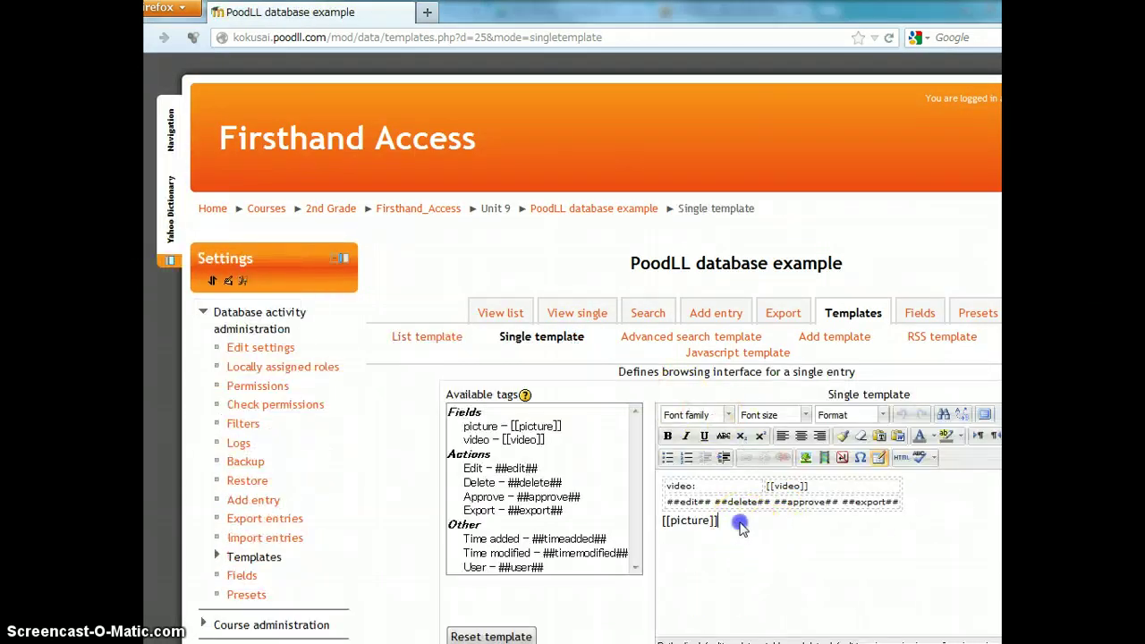
key("Delete")
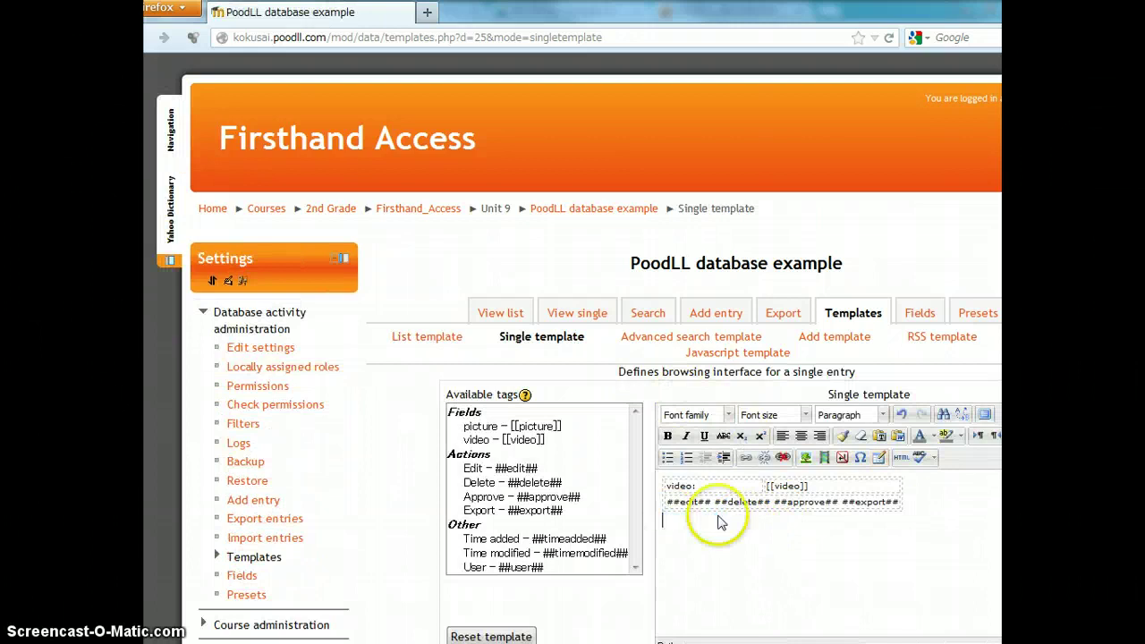
left_click(802, 488)
key("Return")
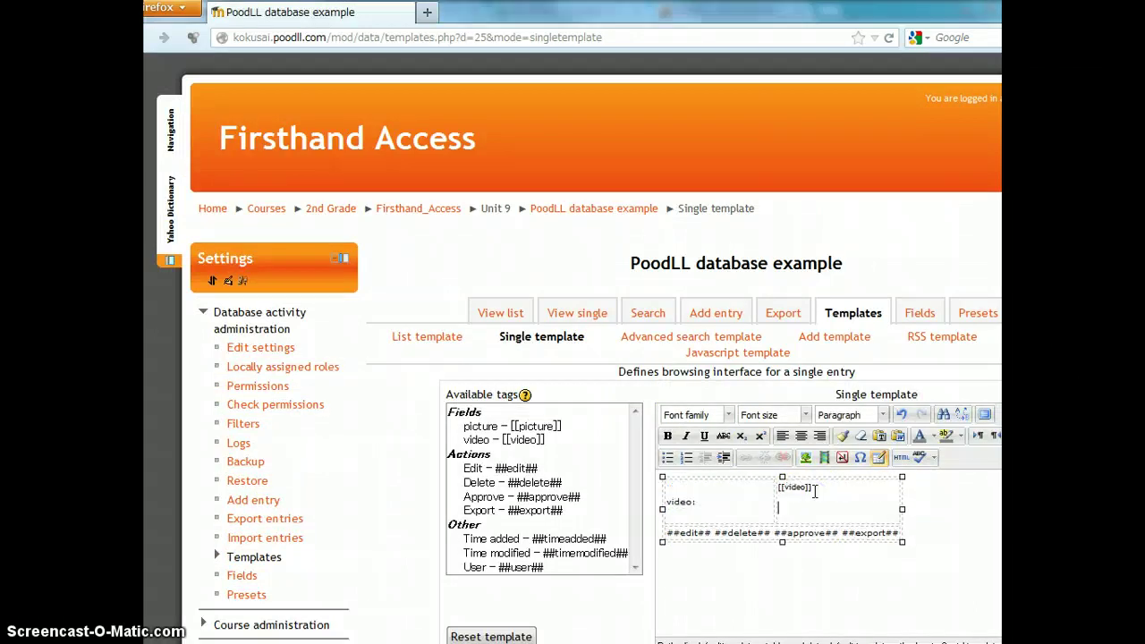
type("[[picture]]")
left_click_drag(698, 502, 666, 502)
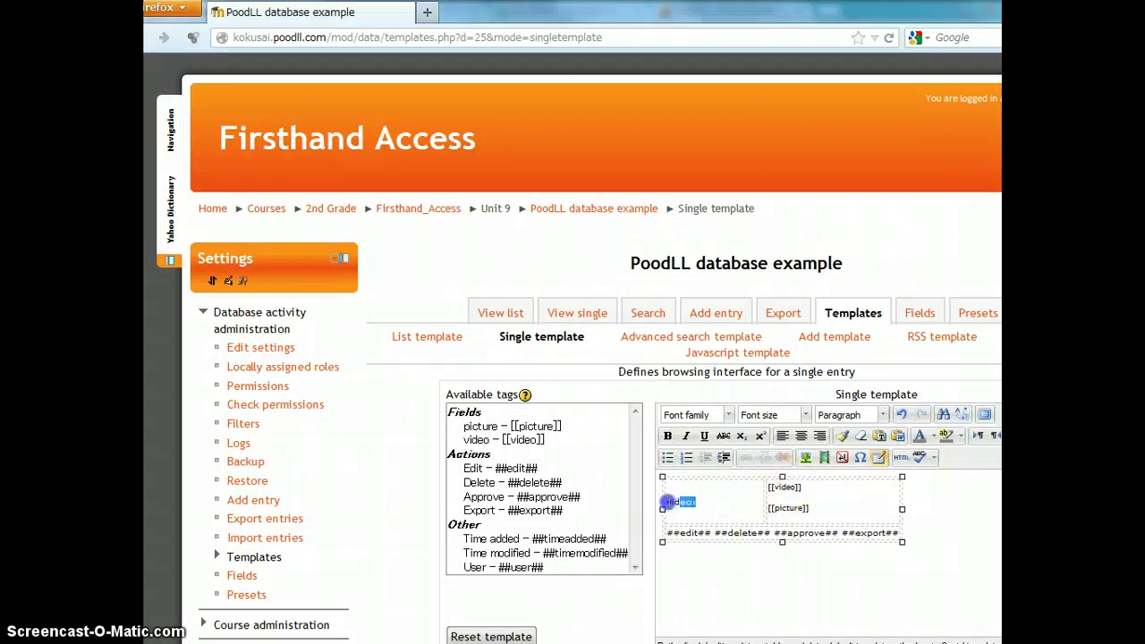
key("Delete")
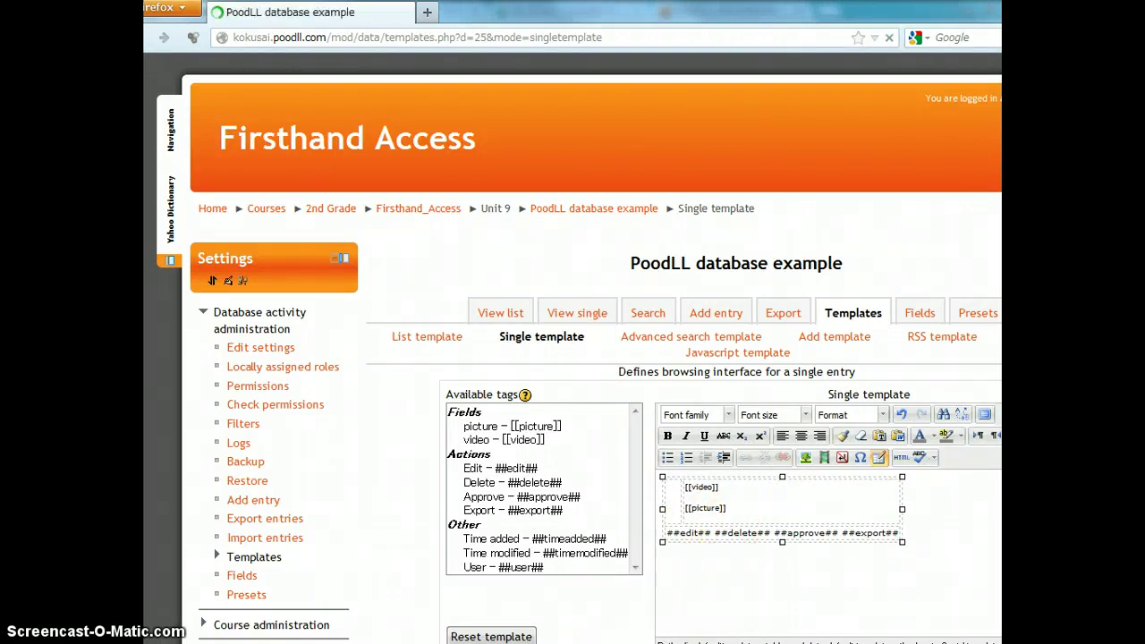
left_click(820, 340)
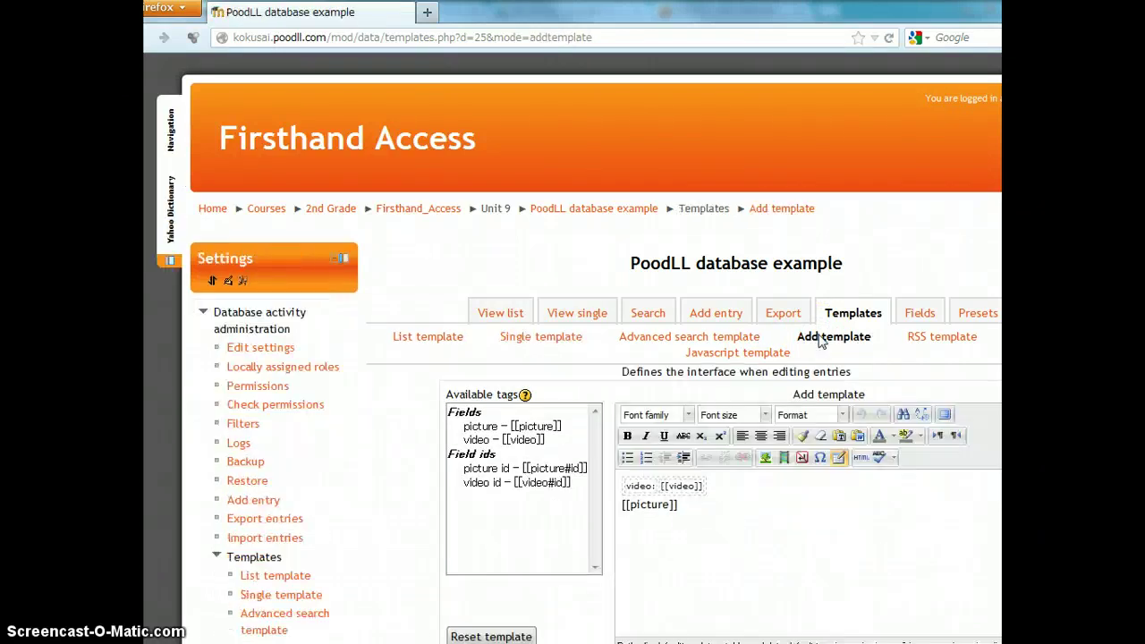
In the Add template, move [[picture]] from its own line to beneath [[video]] and delete the 'video' label.
left_click(722, 518)
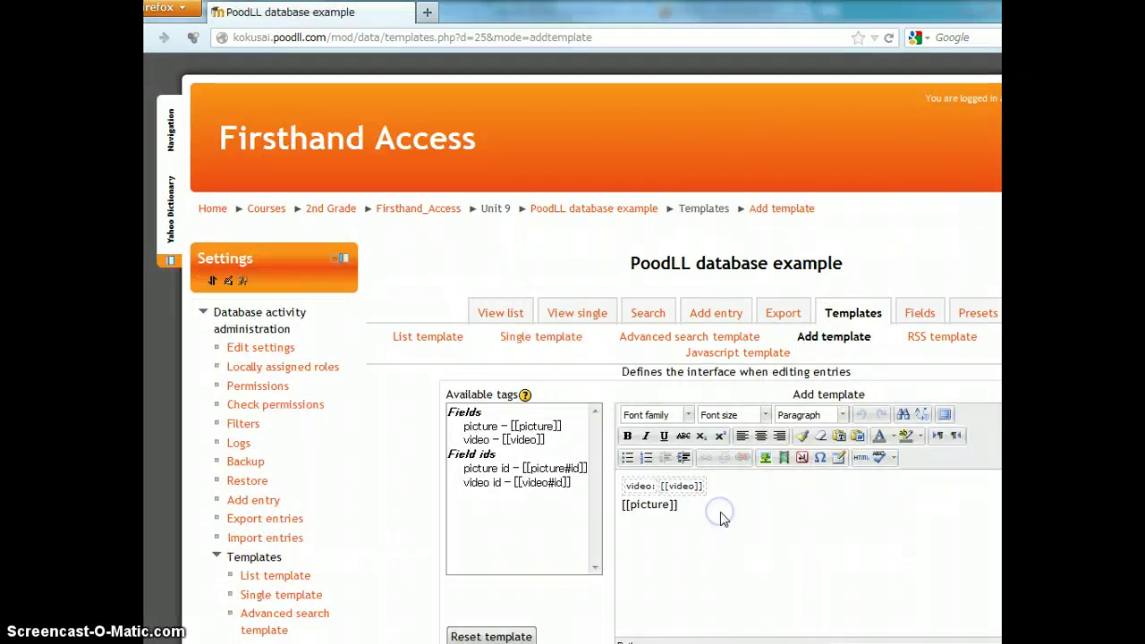
left_click(713, 516)
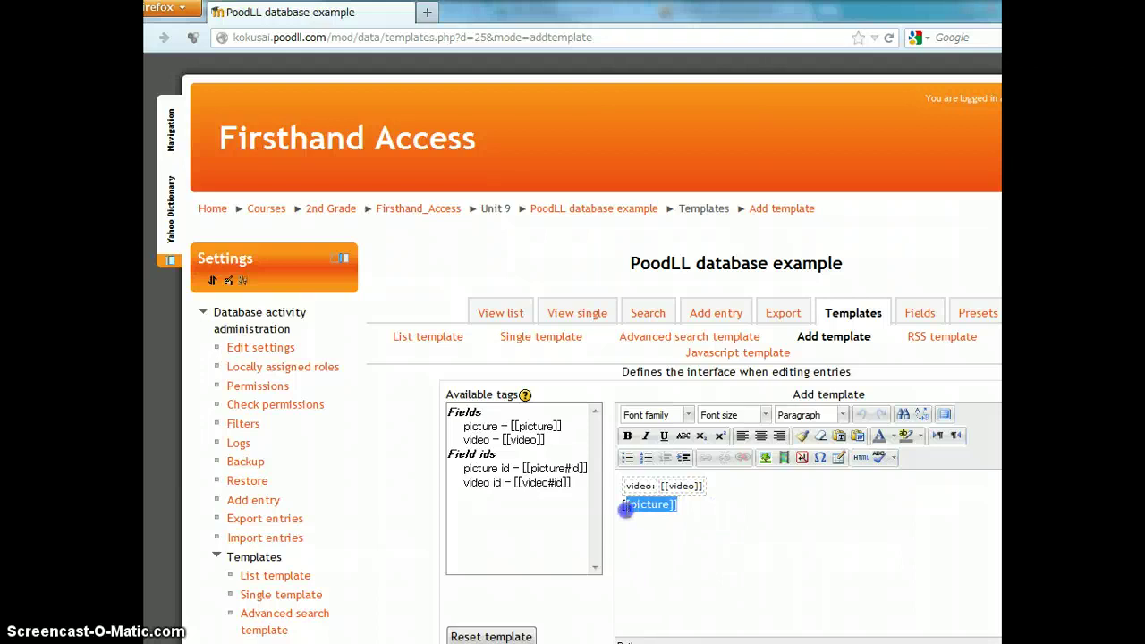
key("Delete")
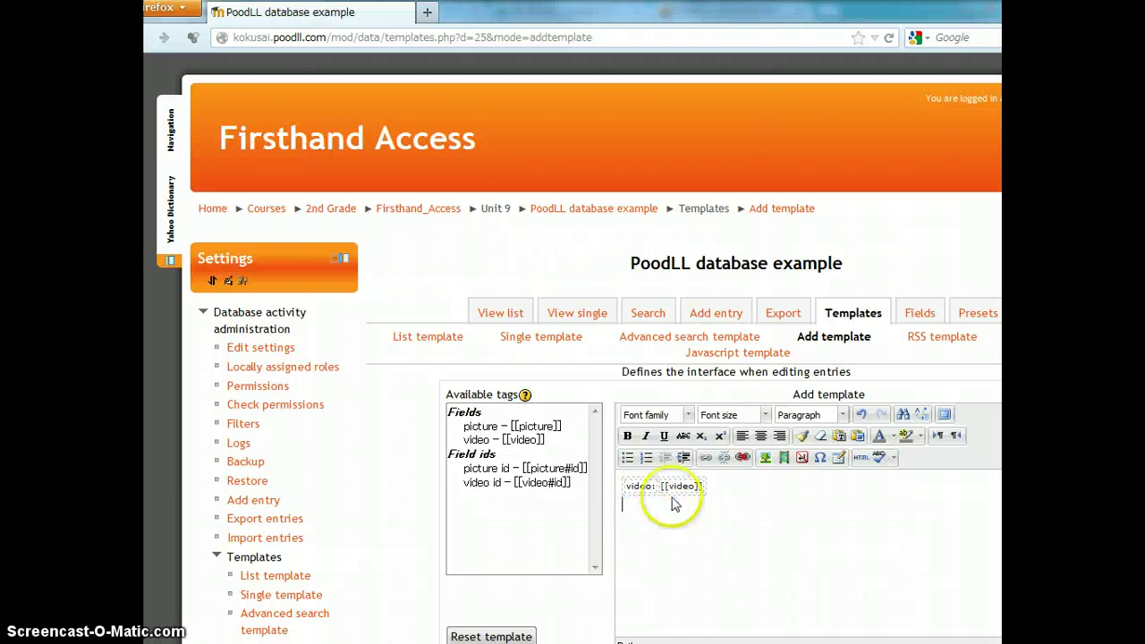
left_click(697, 487)
left_click(707, 486)
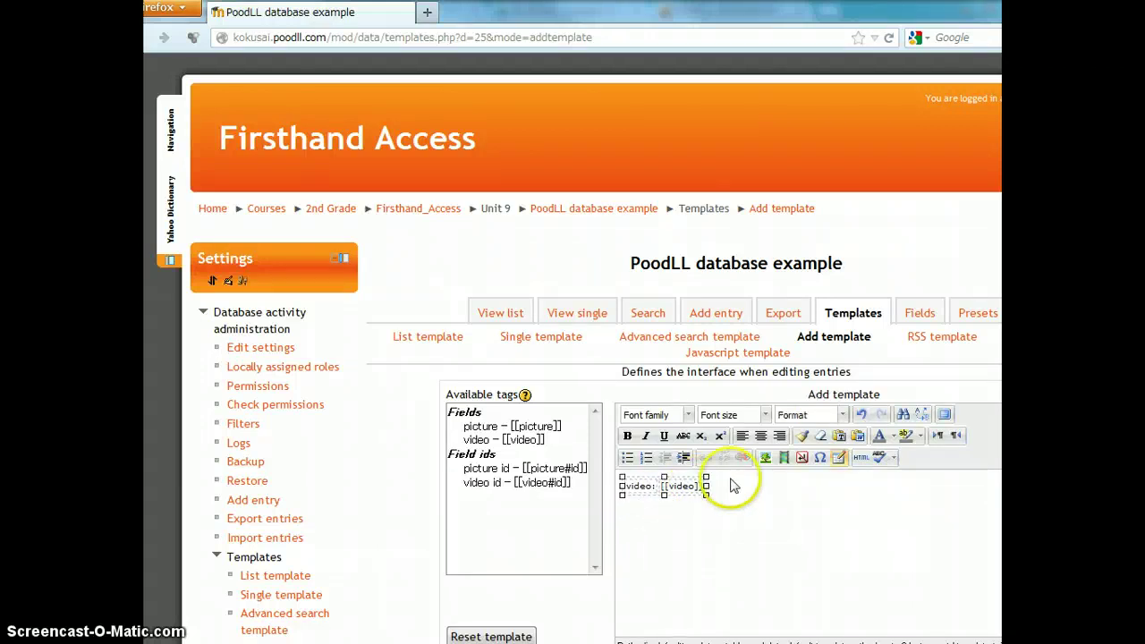
key("Return")
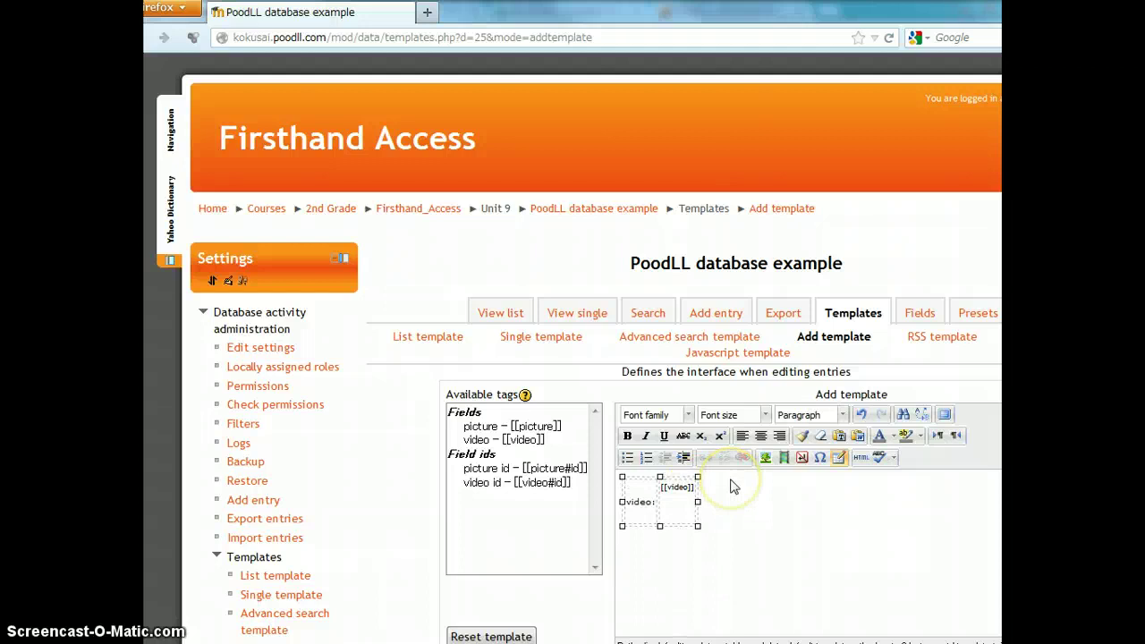
type("[[picture]]")
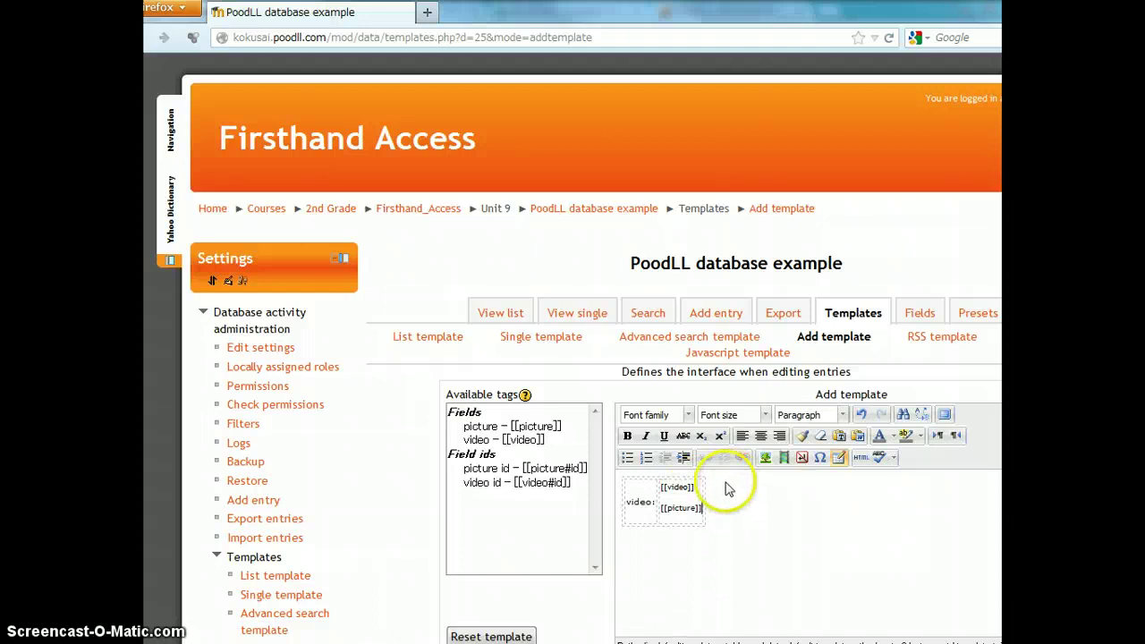
left_click(651, 504)
double_click(651, 503)
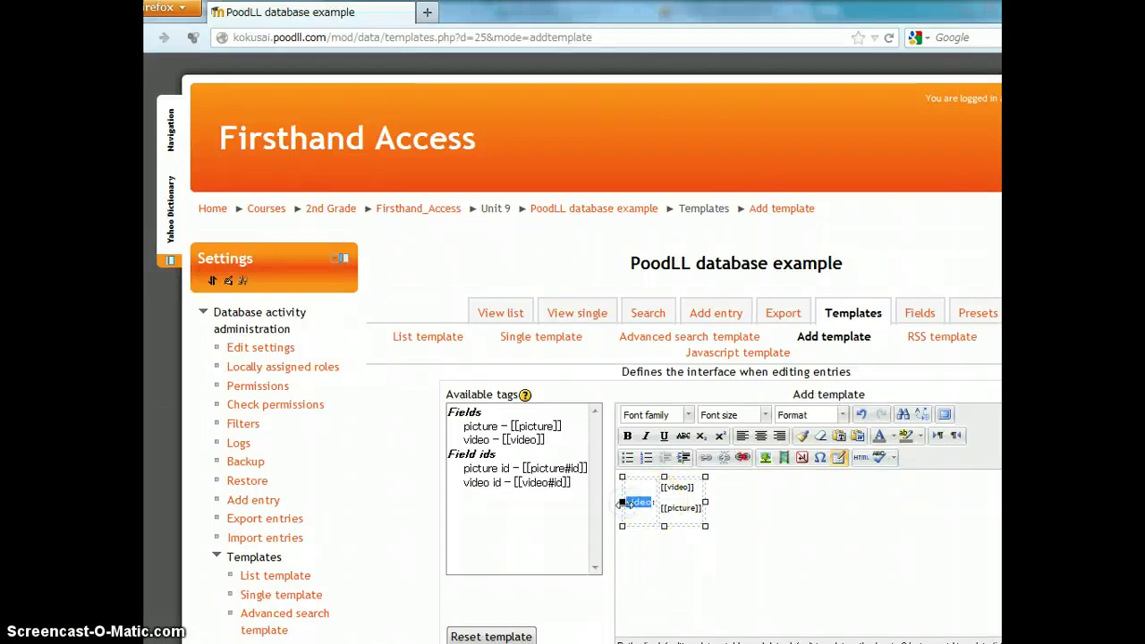
key("Delete")
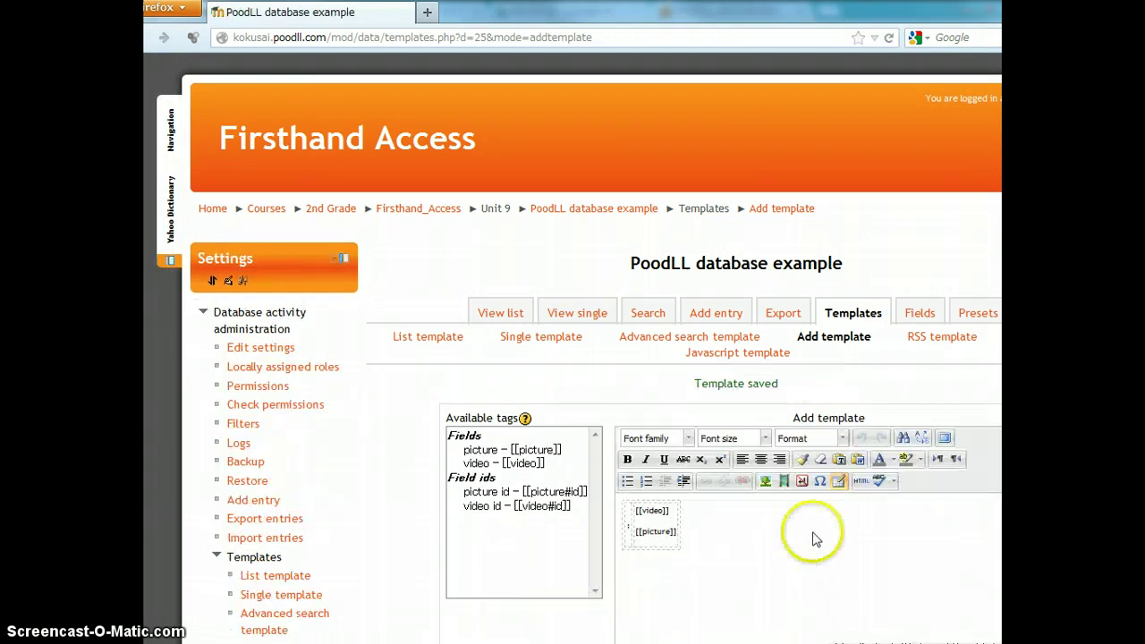
Open a new entry form and record a short video for the entry.
left_click(729, 321)
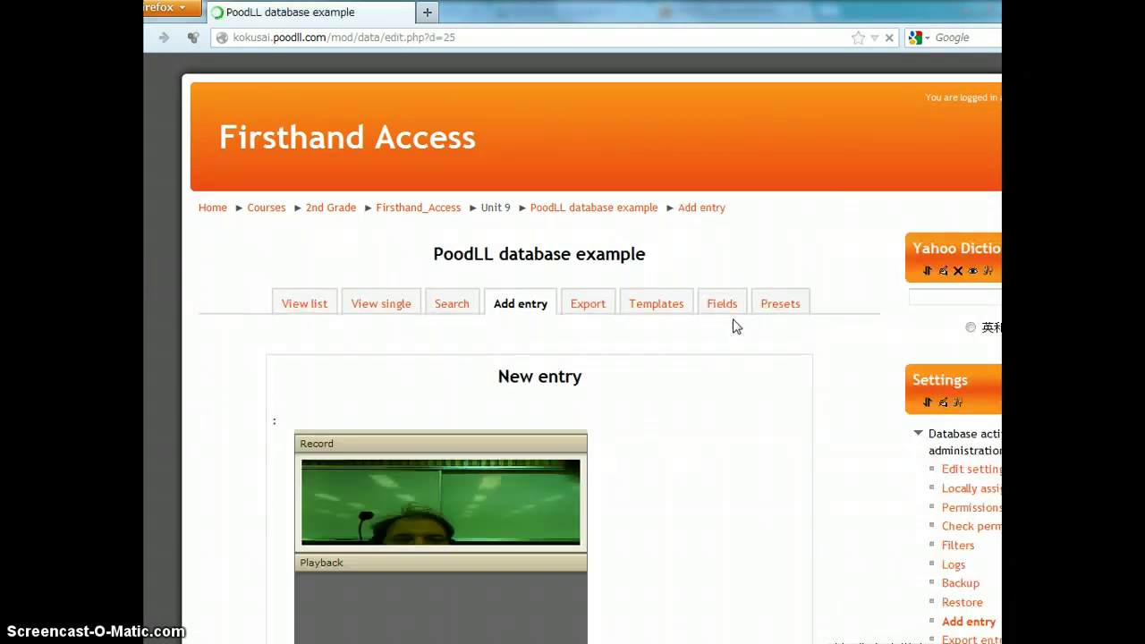
scroll(733, 325, "down", 5)
left_click(697, 333)
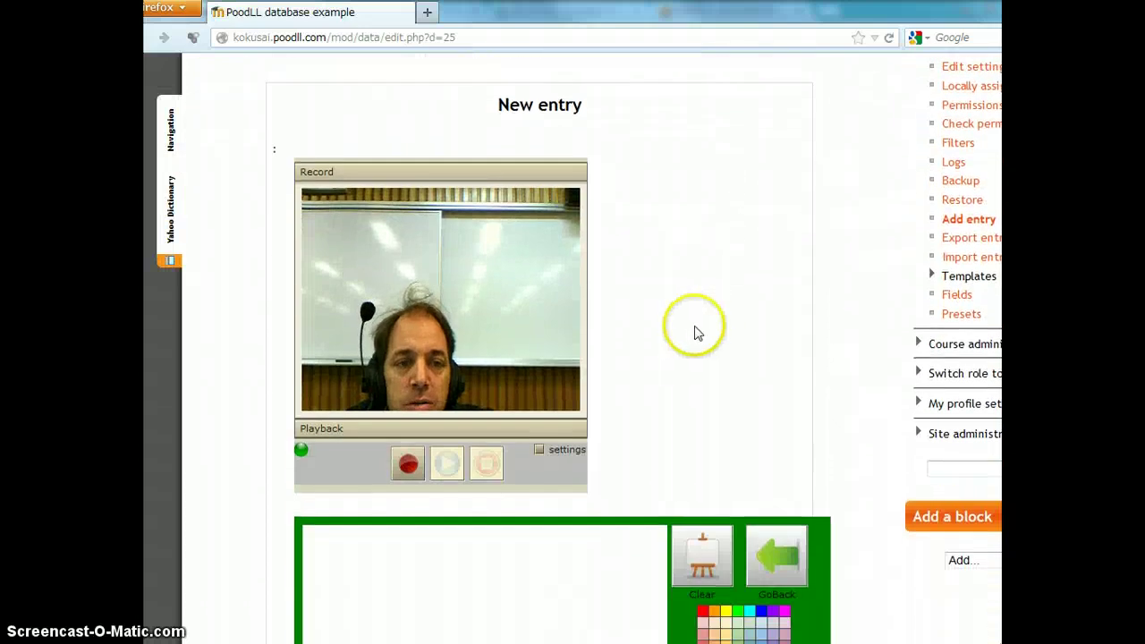
left_click(405, 470)
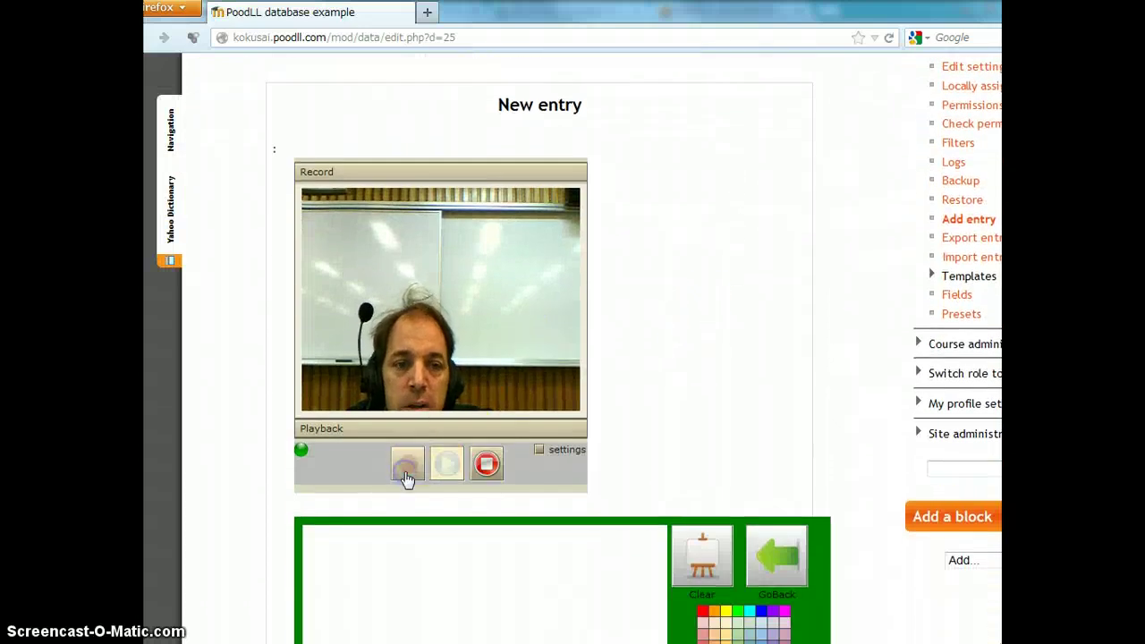
left_click(487, 465)
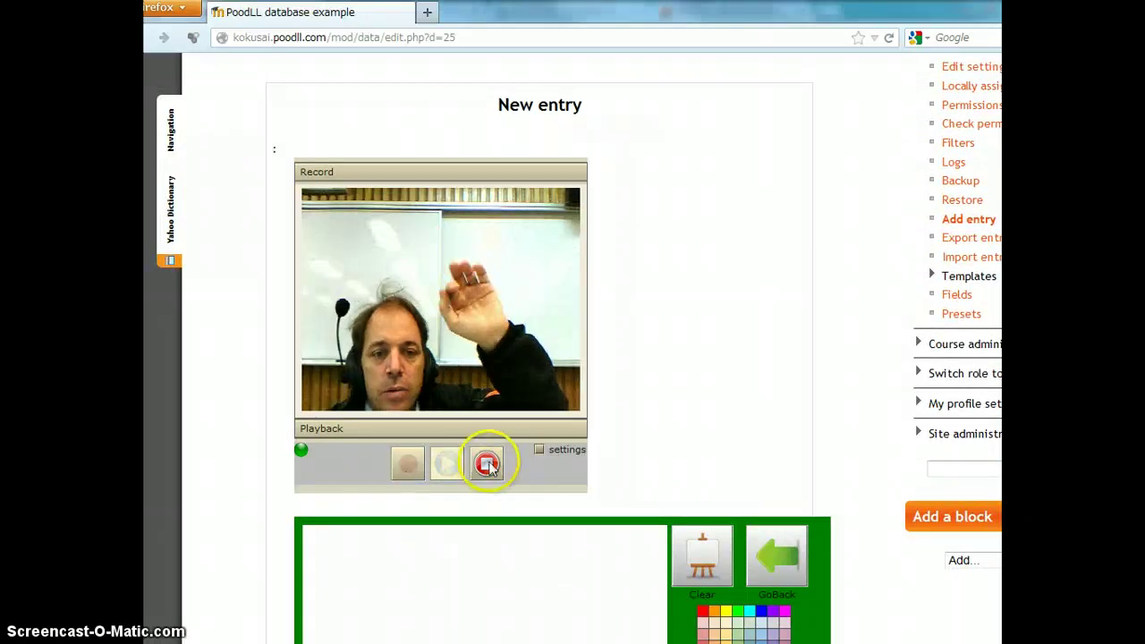
left_click(636, 434)
Draw a smiley face with two eyes and a curved mouth on the whiteboard, then save the drawing.
scroll(636, 435, "down", 4)
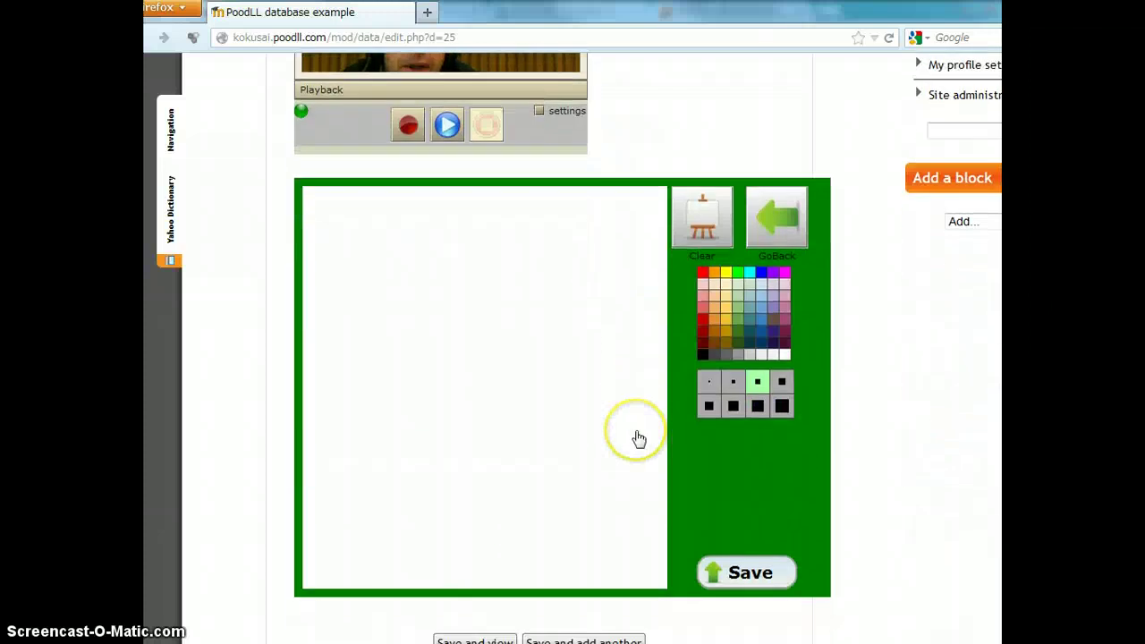
mouse_move(495, 254)
left_mouse_down()
mouse_move(459, 492)
mouse_move(566, 348)
mouse_move(491, 250)
left_mouse_up()
mouse_move(429, 301)
left_mouse_down()
mouse_move(426, 289)
mouse_move(432, 328)
left_mouse_up()
left_click_drag(503, 347, 504, 328)
mouse_move(431, 358)
left_mouse_down()
mouse_move(468, 435)
mouse_move(514, 432)
left_mouse_up()
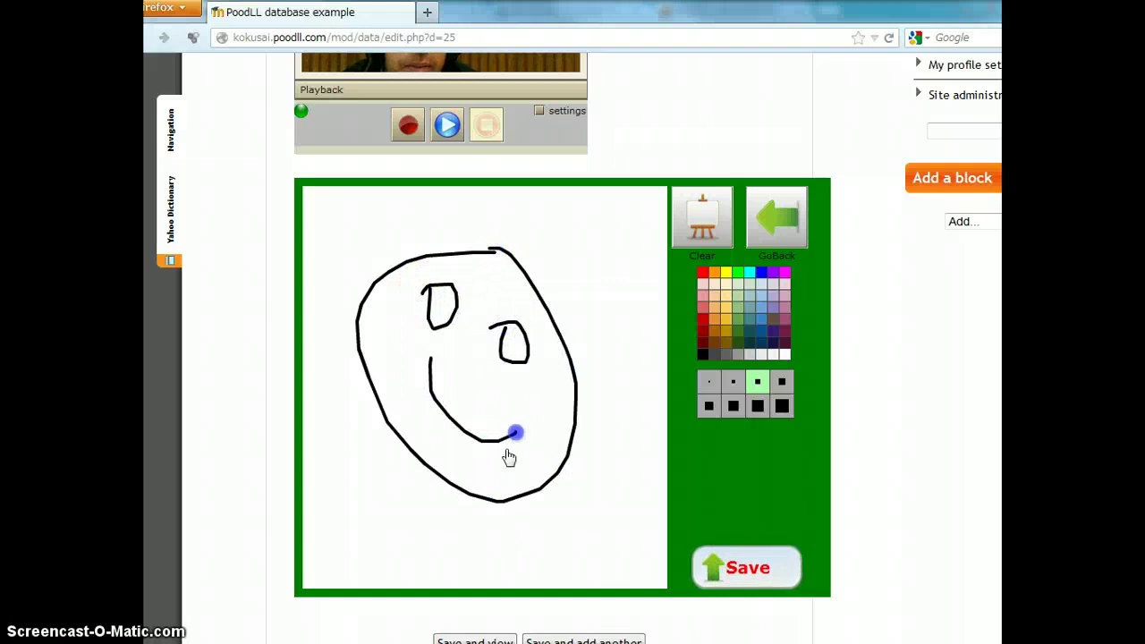
left_click(735, 569)
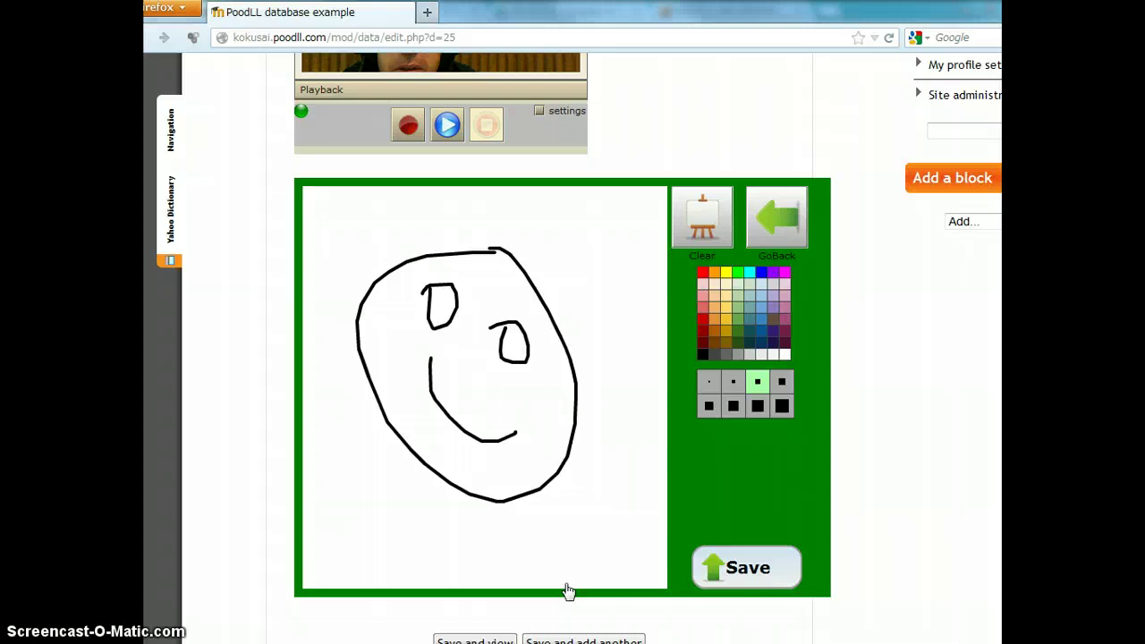
left_click(539, 608)
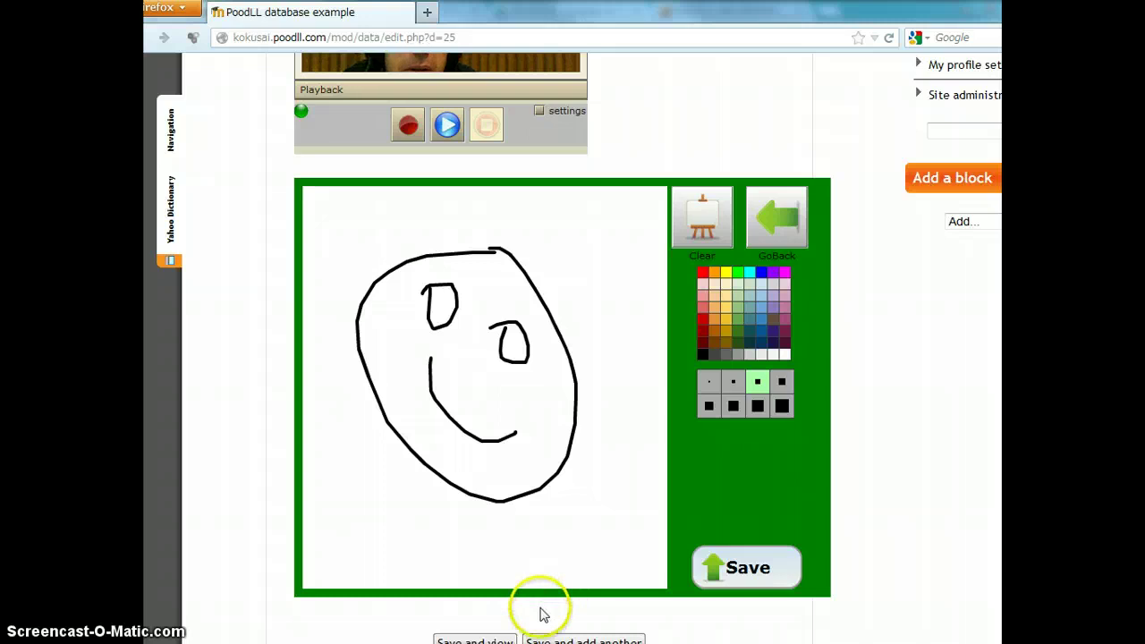
Save the new entry and scroll through its single view.
left_click(507, 641)
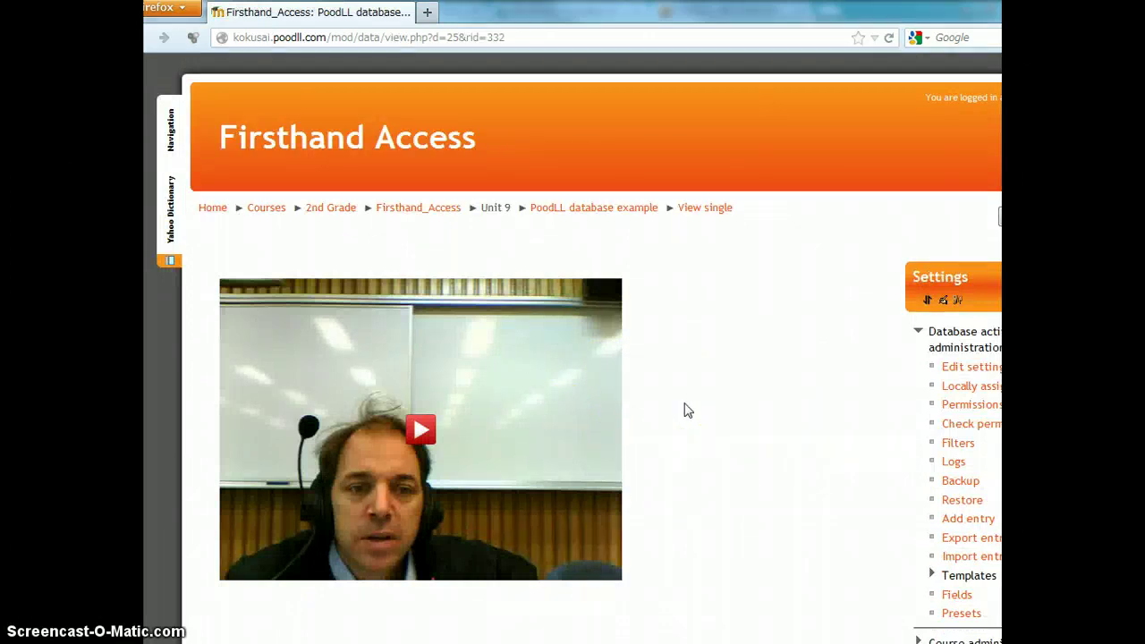
scroll(684, 409, "down", 5)
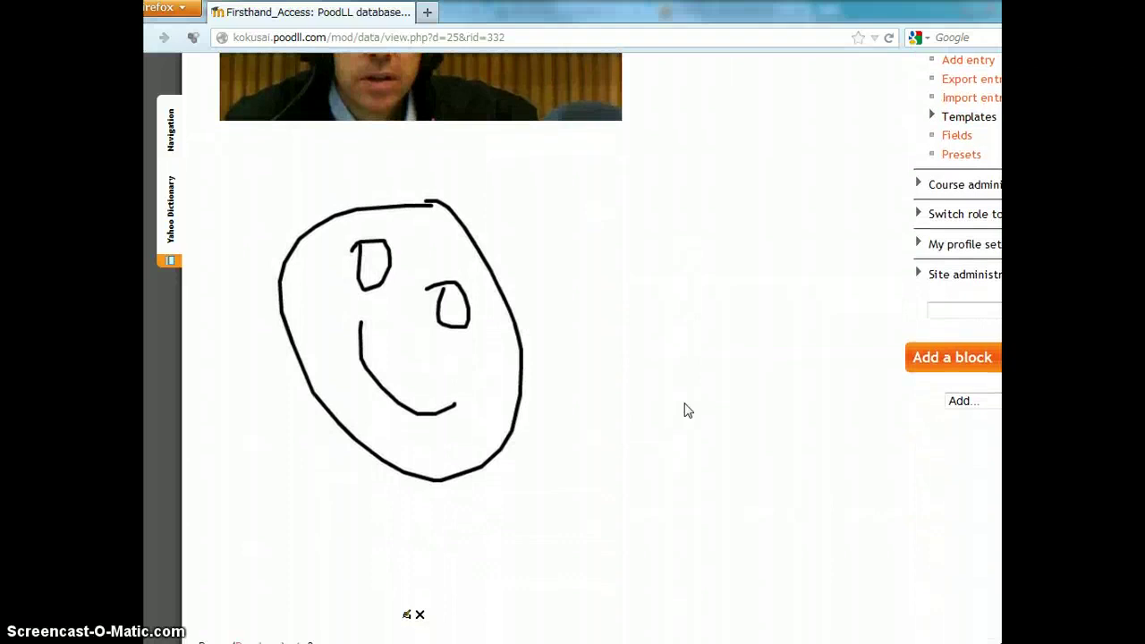
scroll(684, 410, "up", 5)
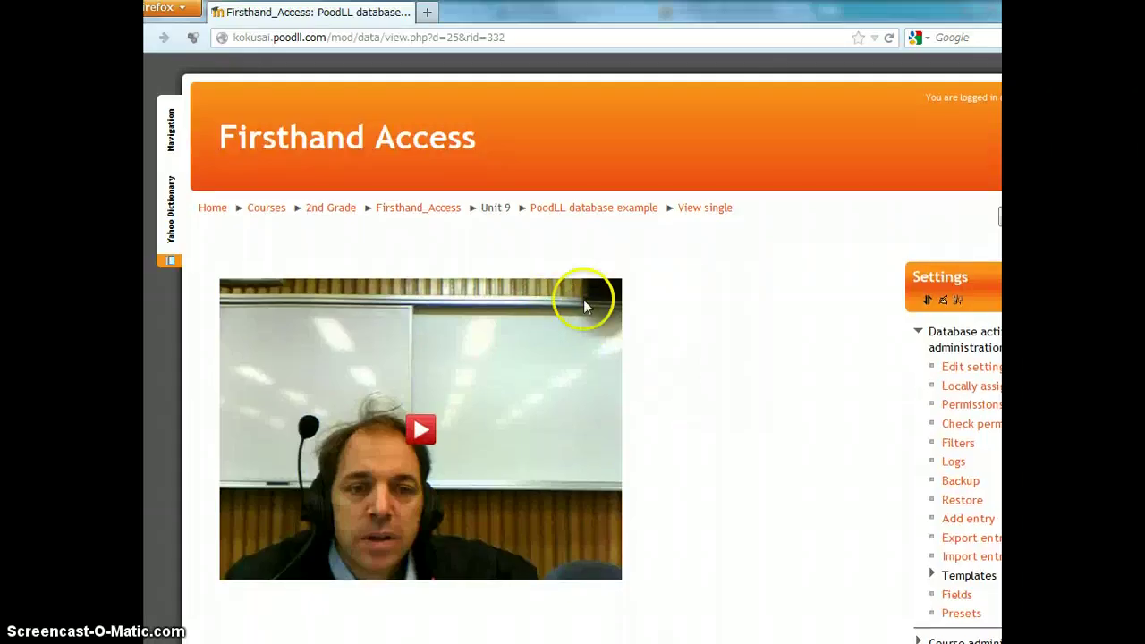
Return to the PoodLL database example list and scroll through both entries.
left_click(635, 209)
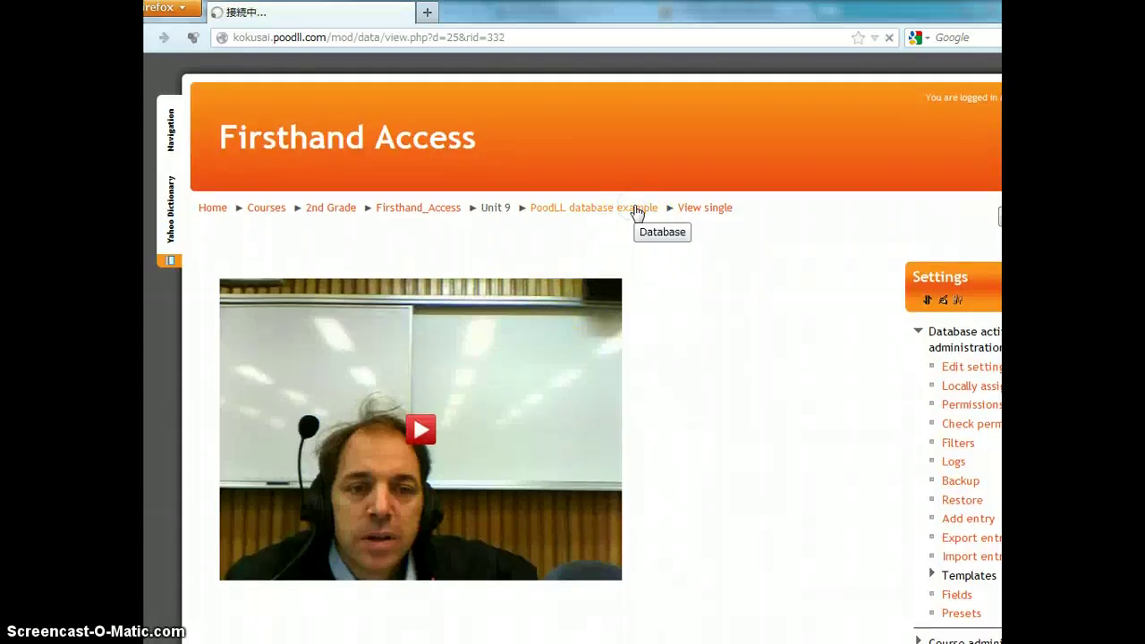
scroll(648, 355, "down", 2)
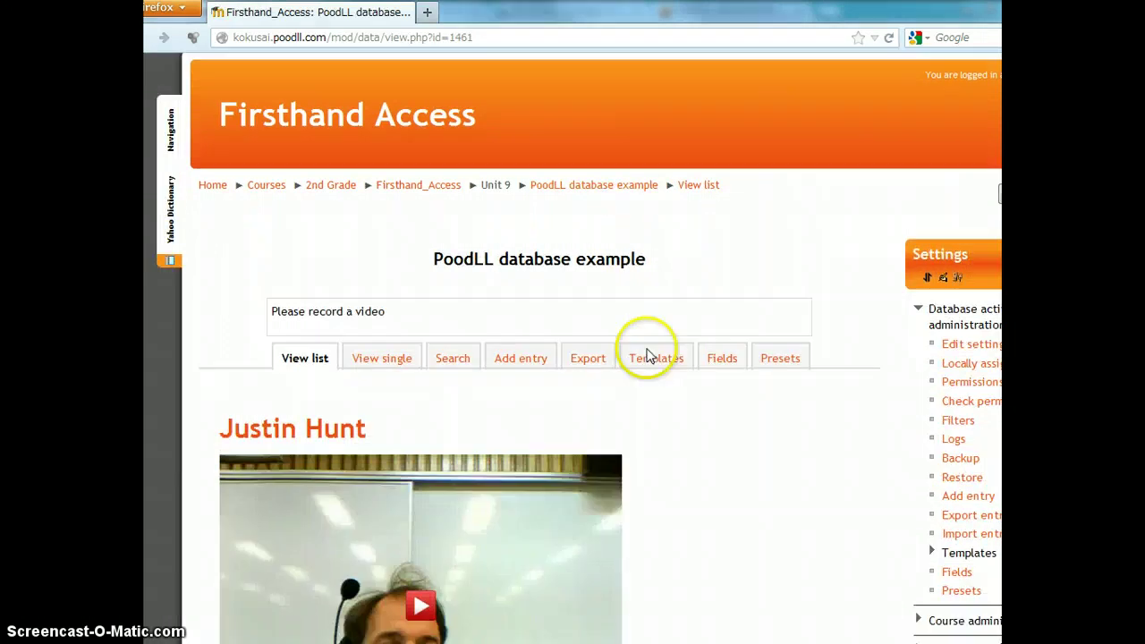
scroll(648, 355, "down", 2)
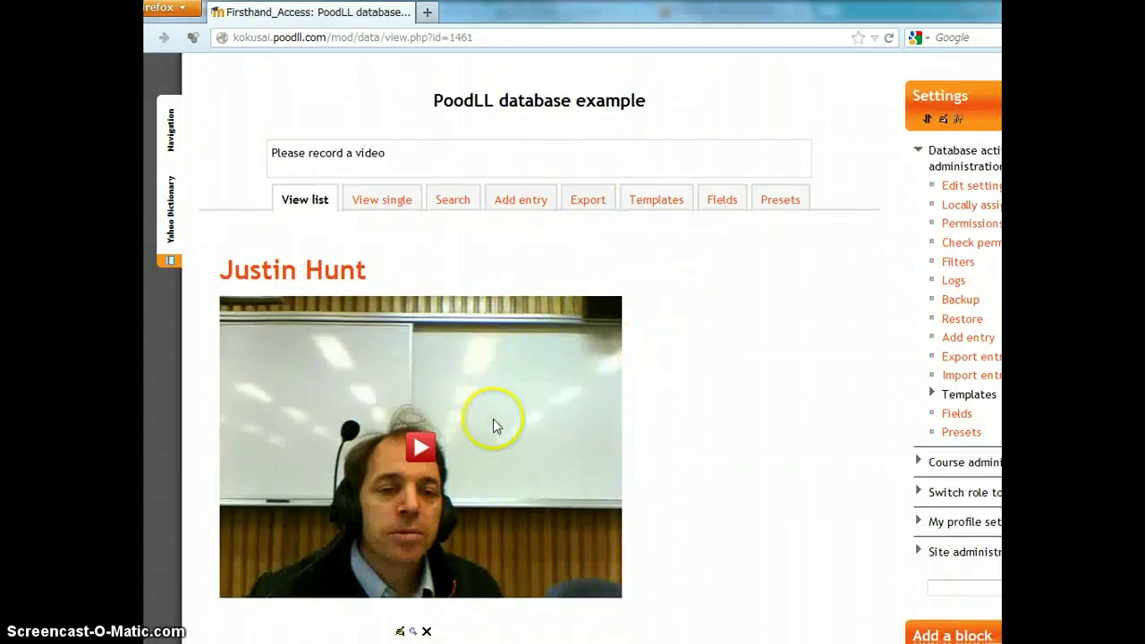
scroll(532, 413, "down", 5)
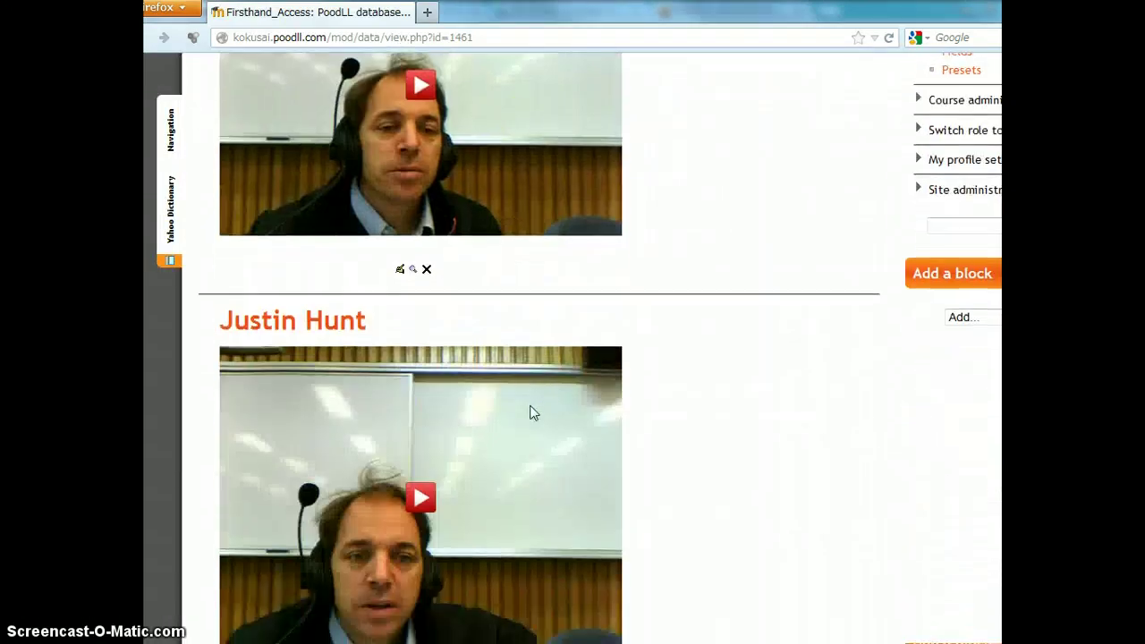
scroll(530, 413, "down", 8)
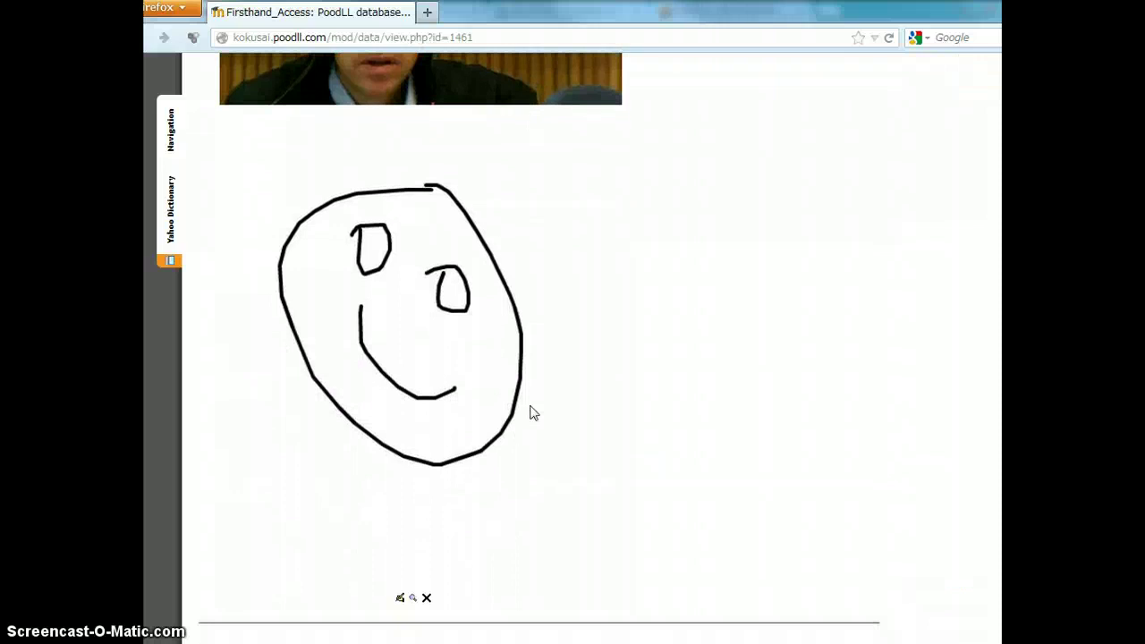
scroll(531, 412, "up", 15)
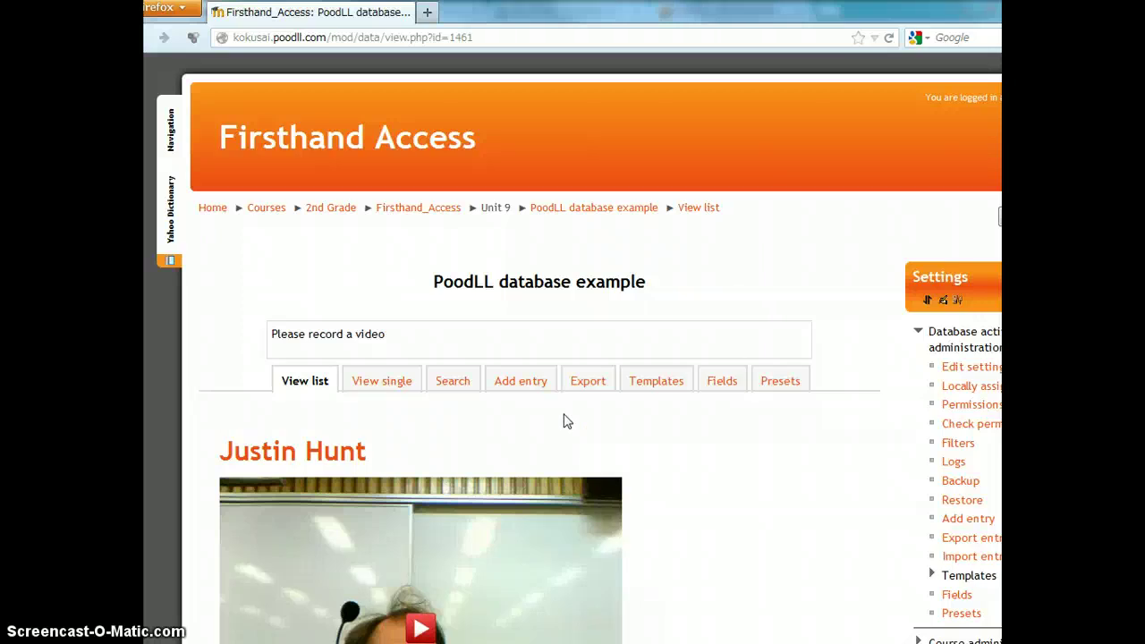
scroll(565, 416, "down", 5)
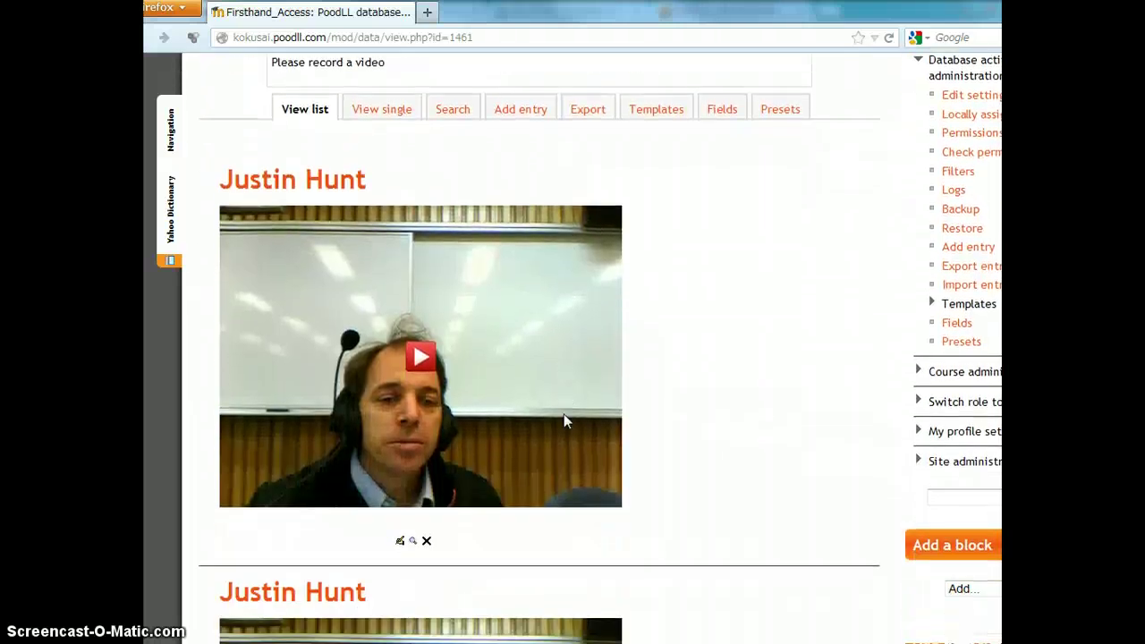
scroll(564, 415, "up", 5)
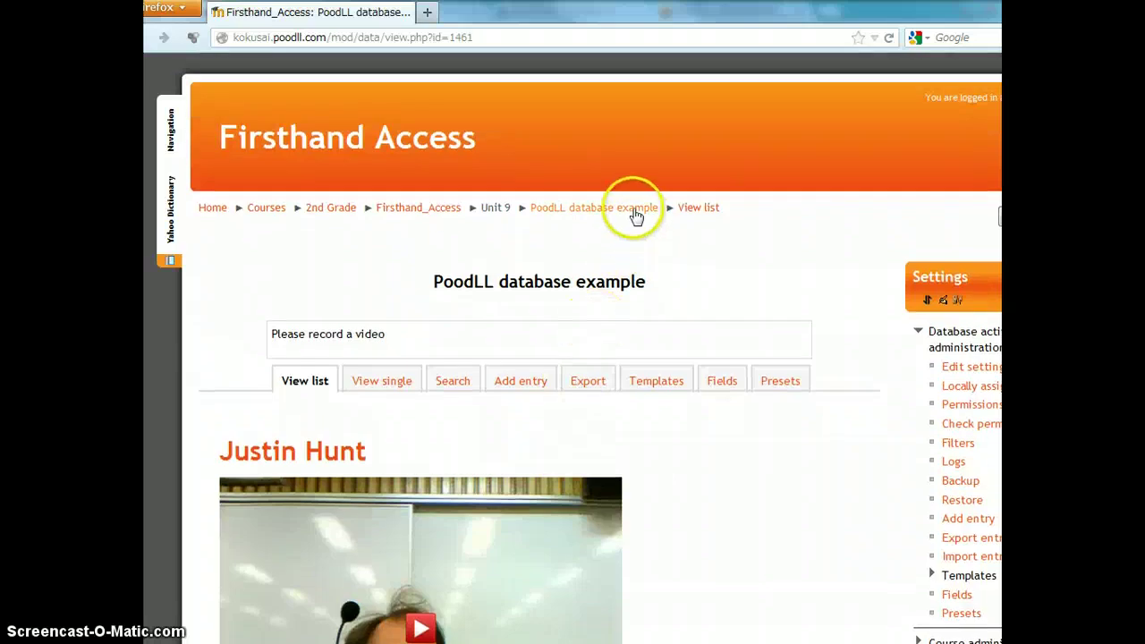
Go to the Firsthand_Access course page and scroll down its activities.
left_click(453, 208)
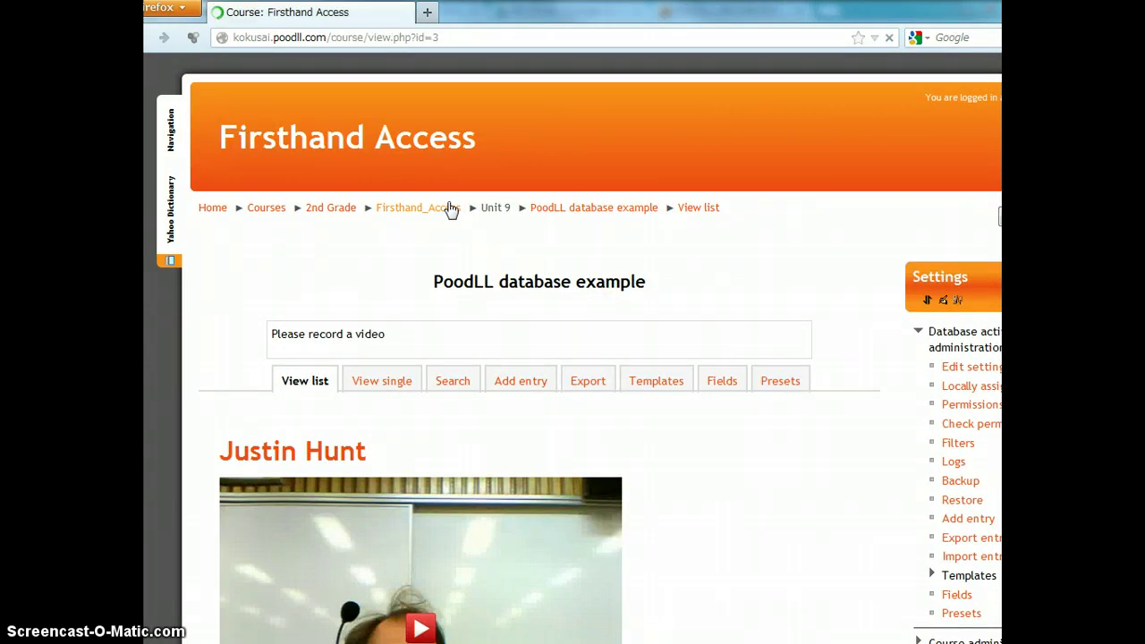
scroll(628, 268, "down", 5)
scroll(628, 268, "down", 2)
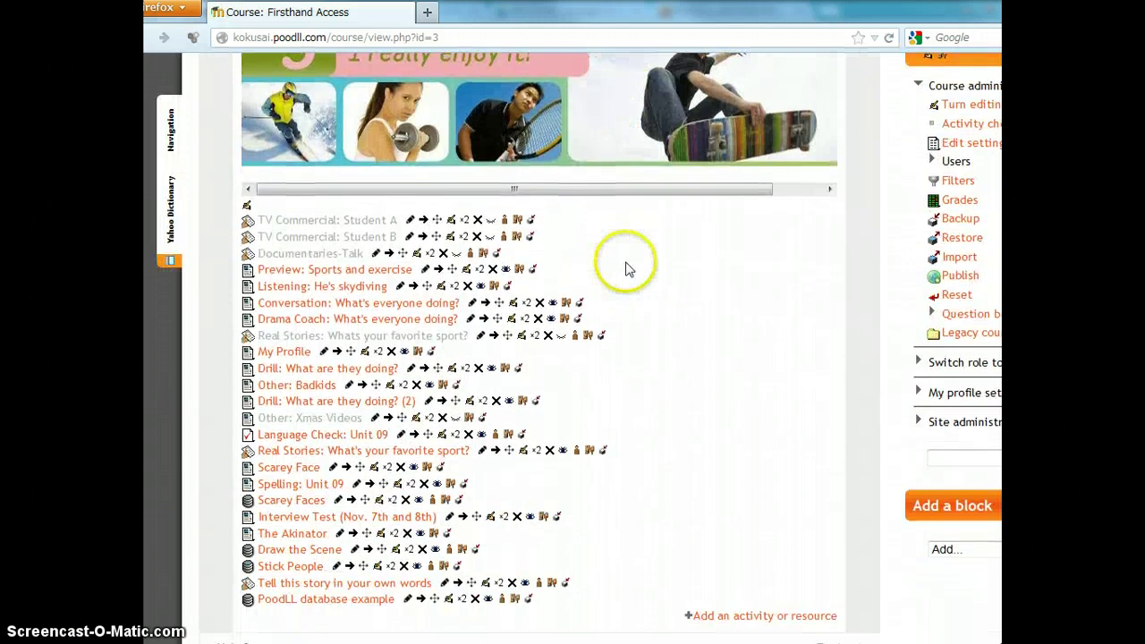
Browse the Stick People database drawings, then return to the course page.
left_click(306, 571)
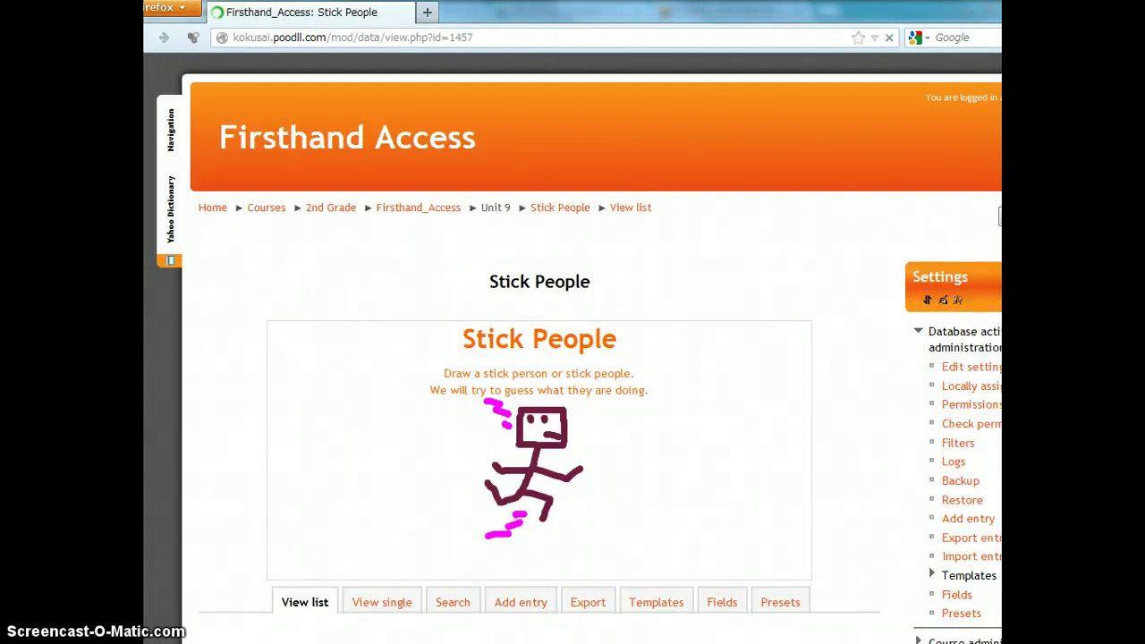
scroll(573, 357, "down", 15)
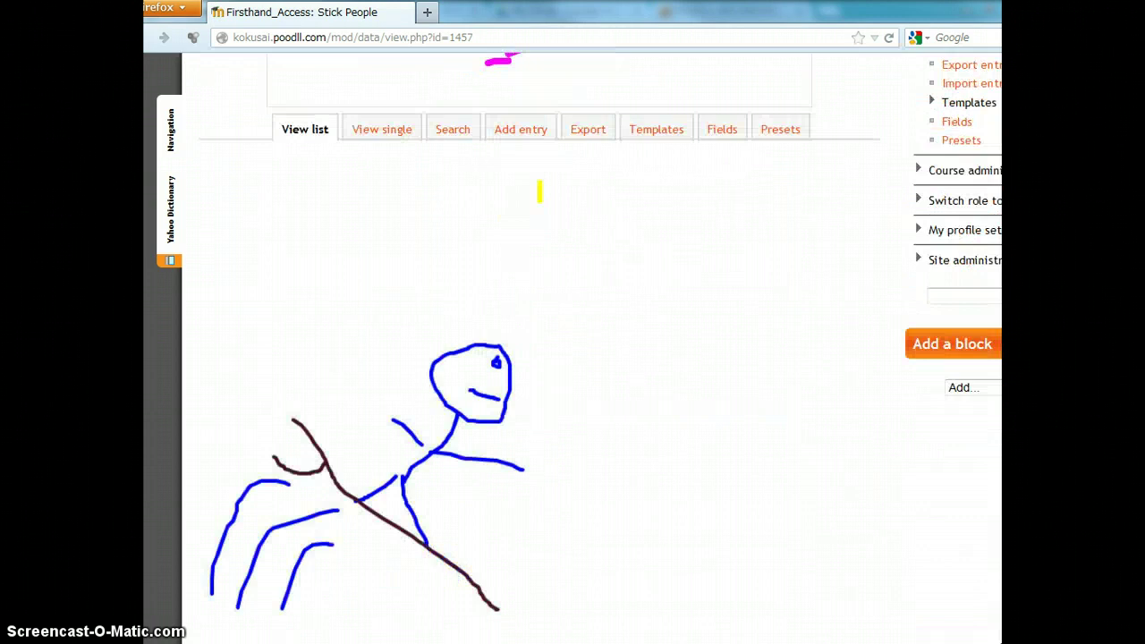
scroll(537, 358, "down", 9)
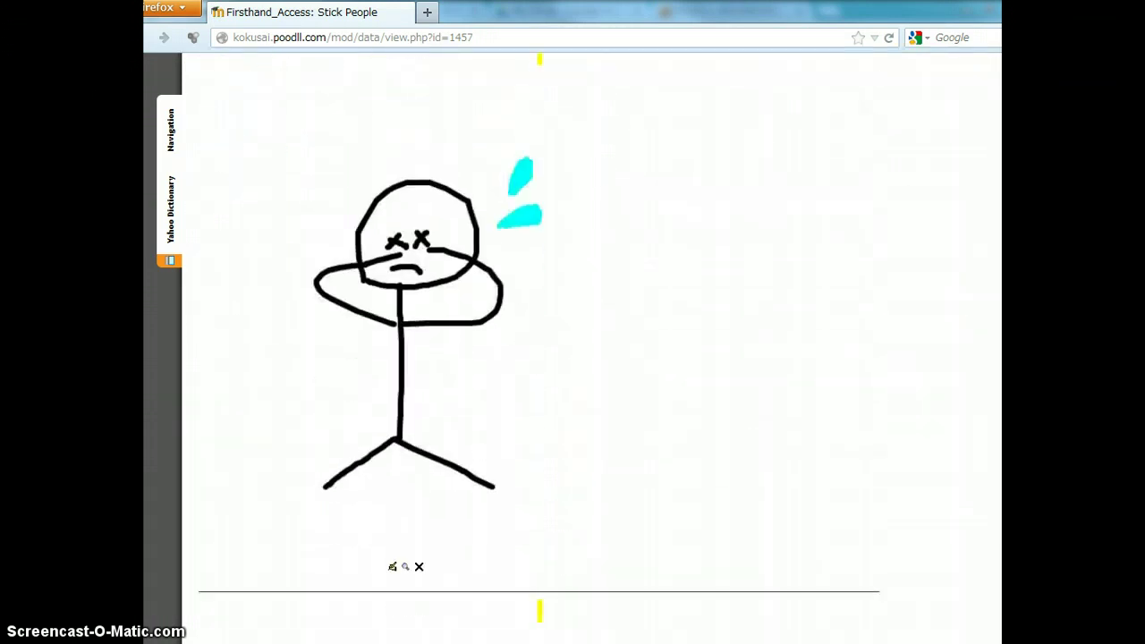
scroll(536, 358, "down", 10)
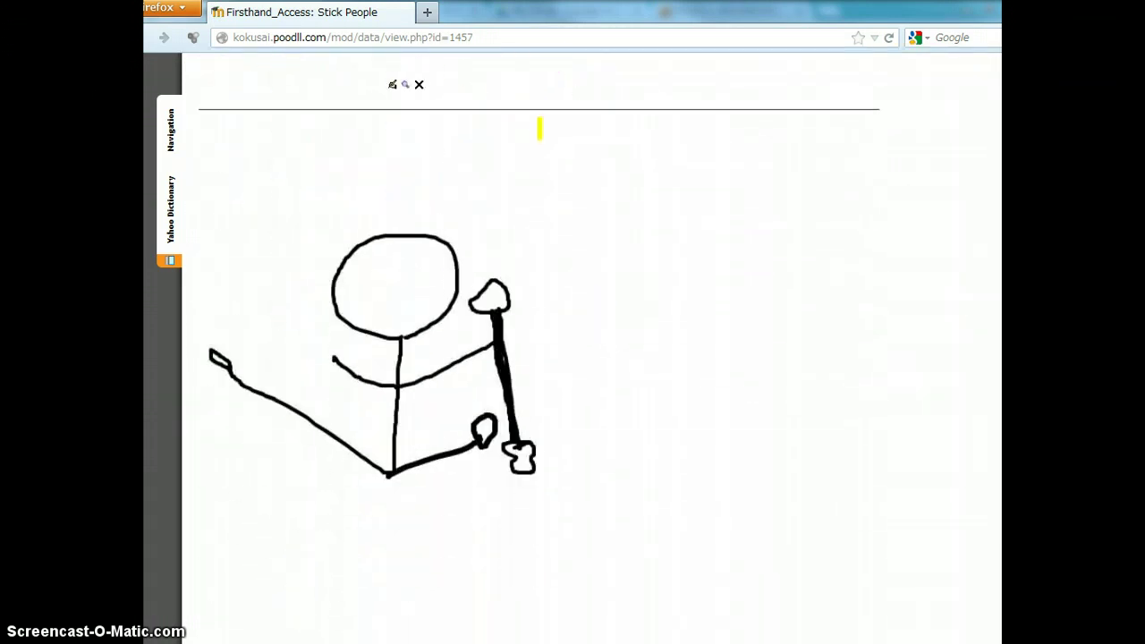
scroll(536, 358, "down", 10)
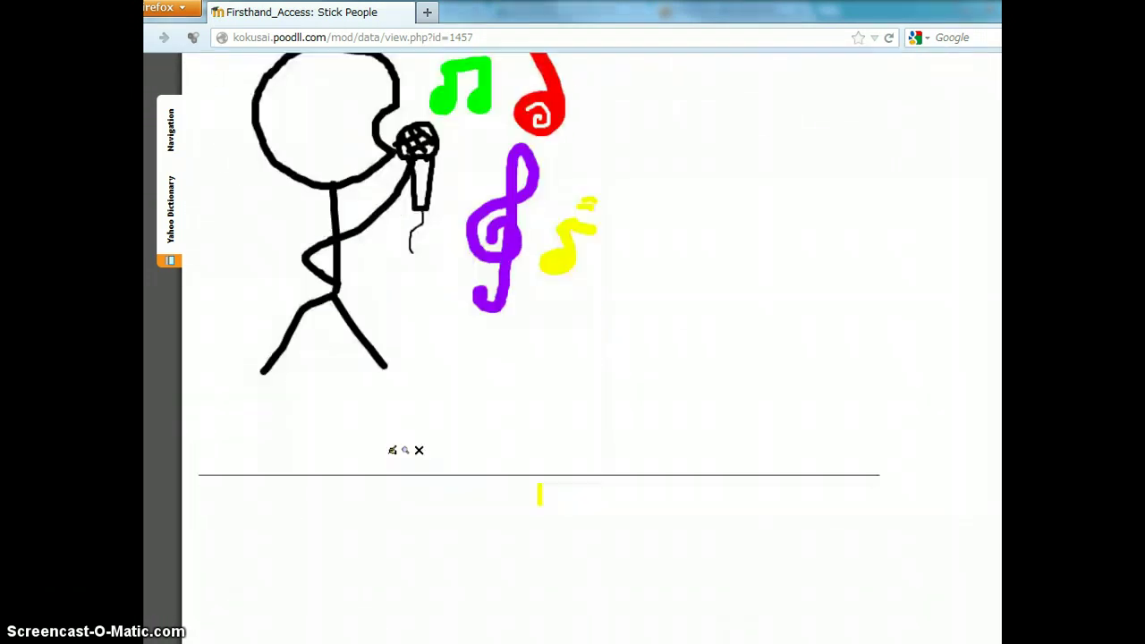
scroll(539, 458, "down", 8)
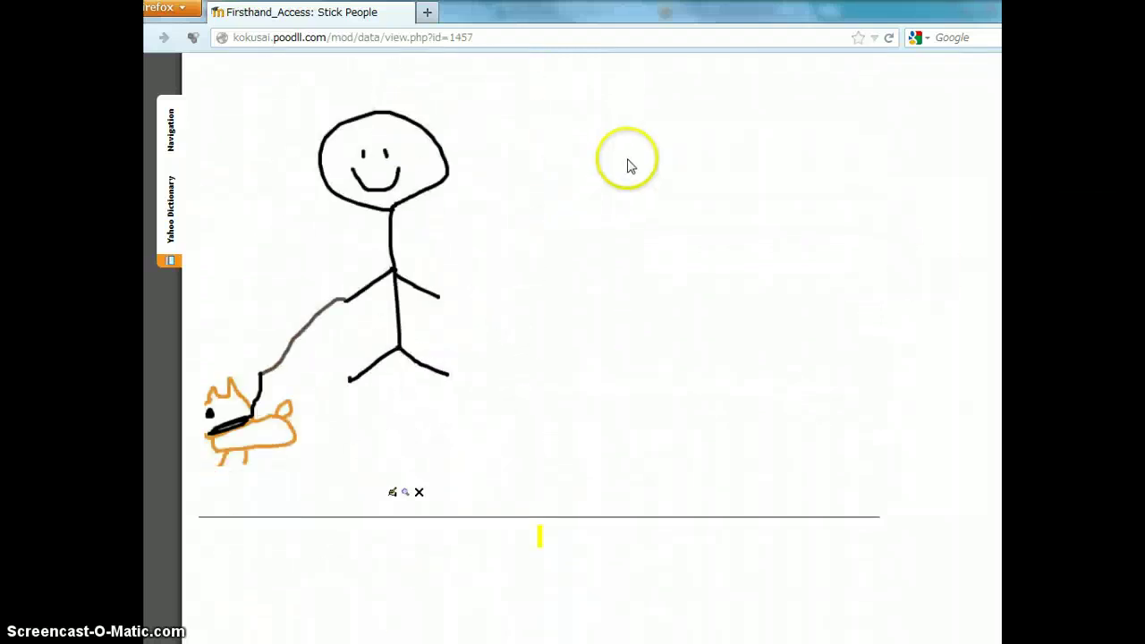
left_click(147, 38)
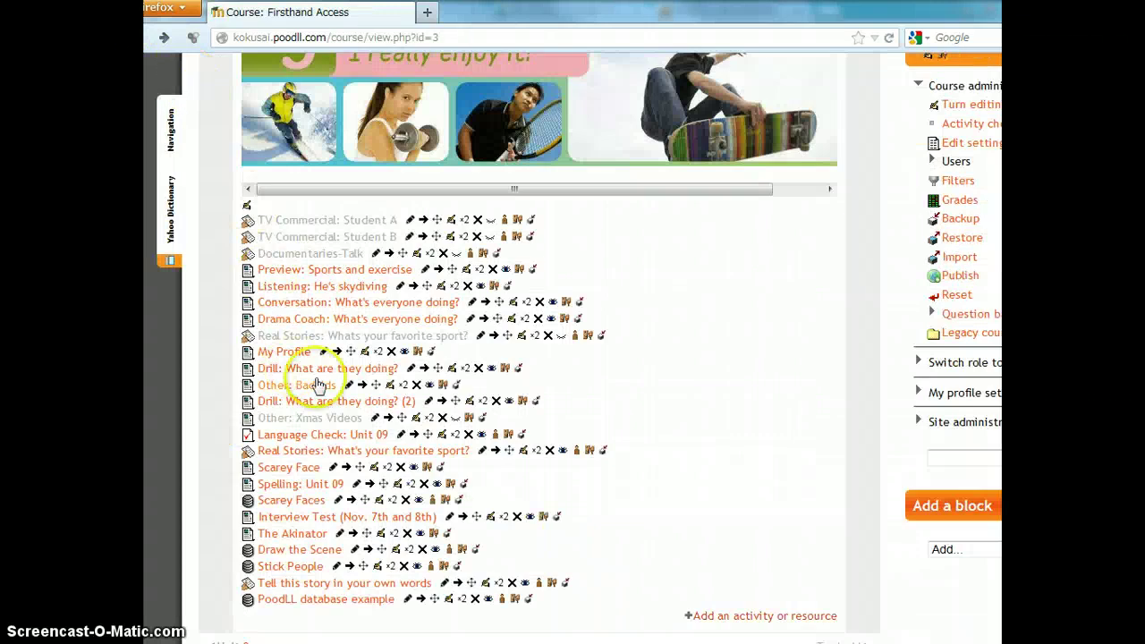
Browse the students' boat, water and shark pictures in the Draw the Scene database, then go back.
left_click(324, 551)
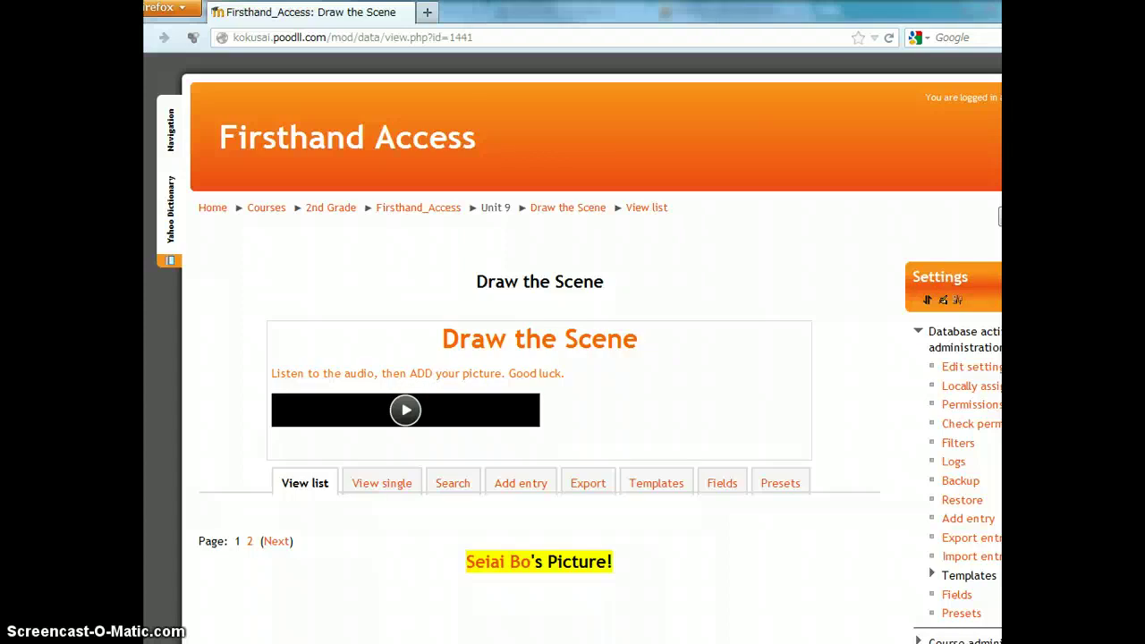
scroll(573, 349, "down", 10)
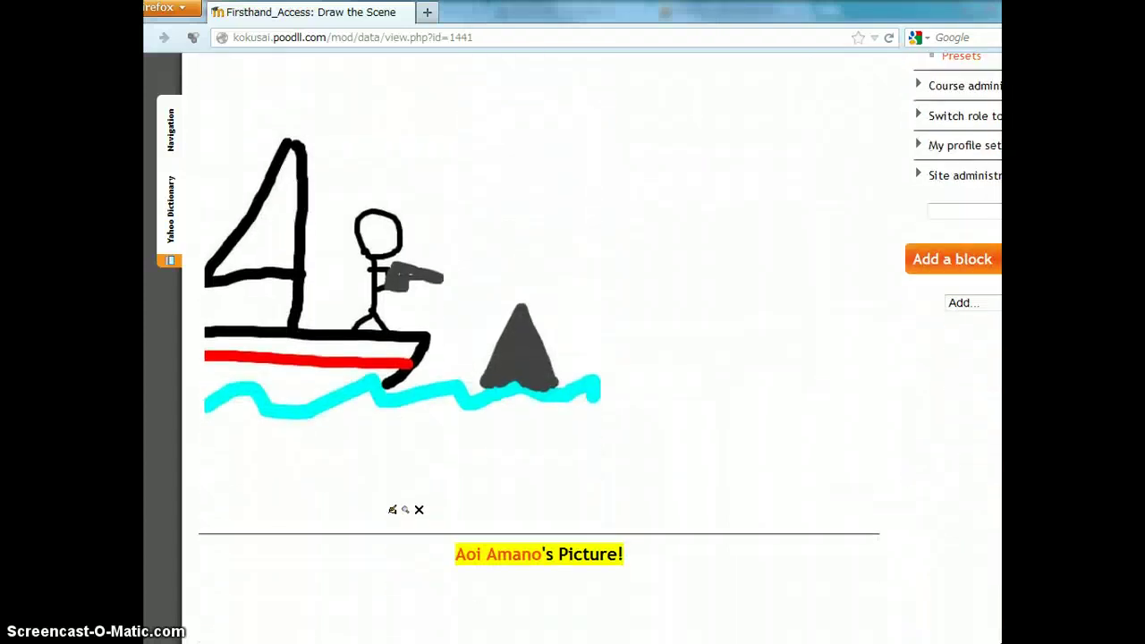
scroll(540, 349, "down", 10)
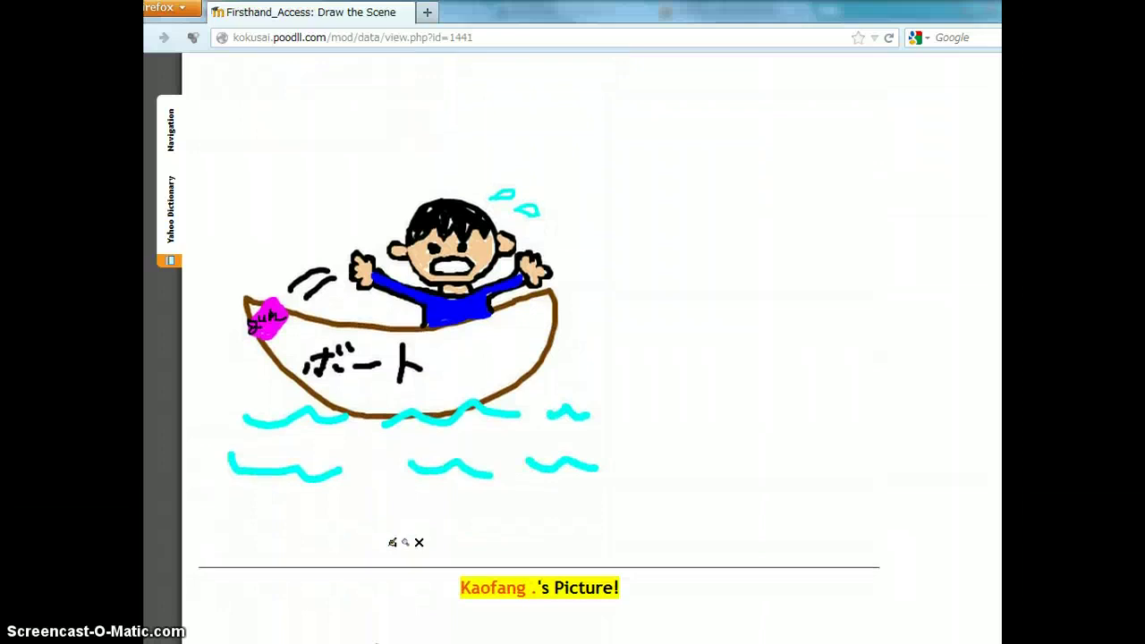
scroll(539, 349, "down", 8)
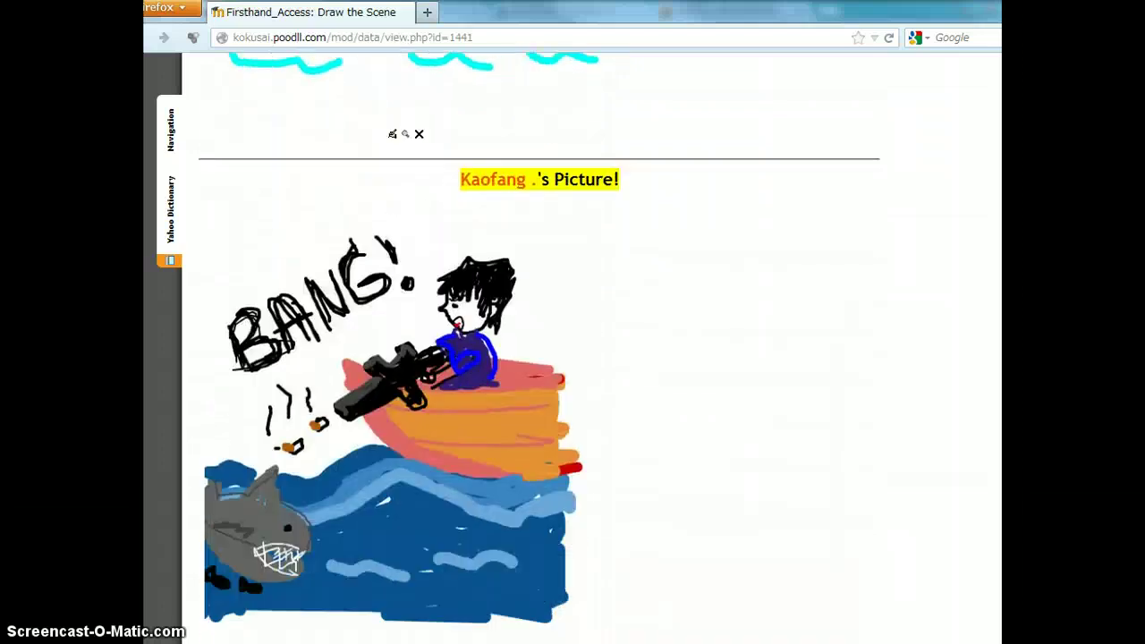
scroll(540, 349, "down", 10)
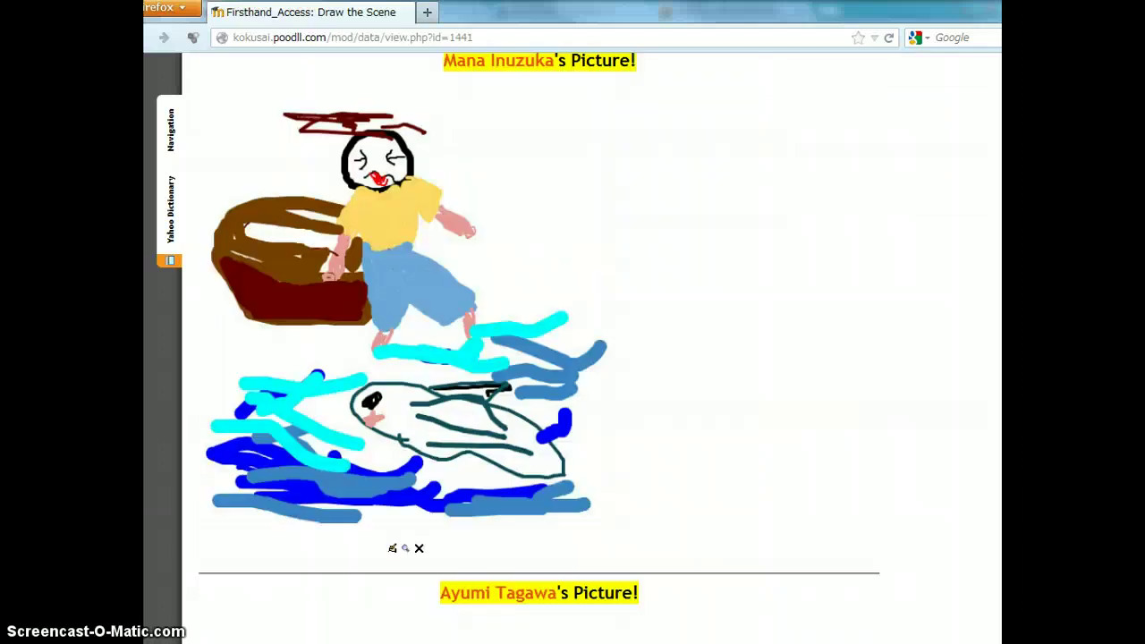
scroll(506, 284, "down", 8)
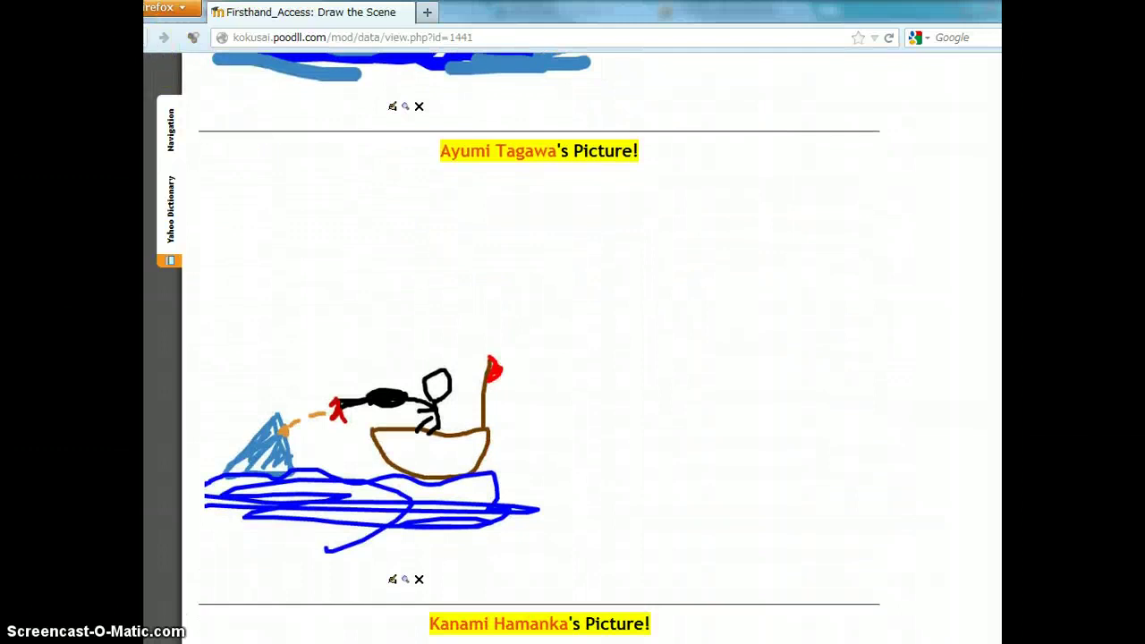
key("alt+Left")
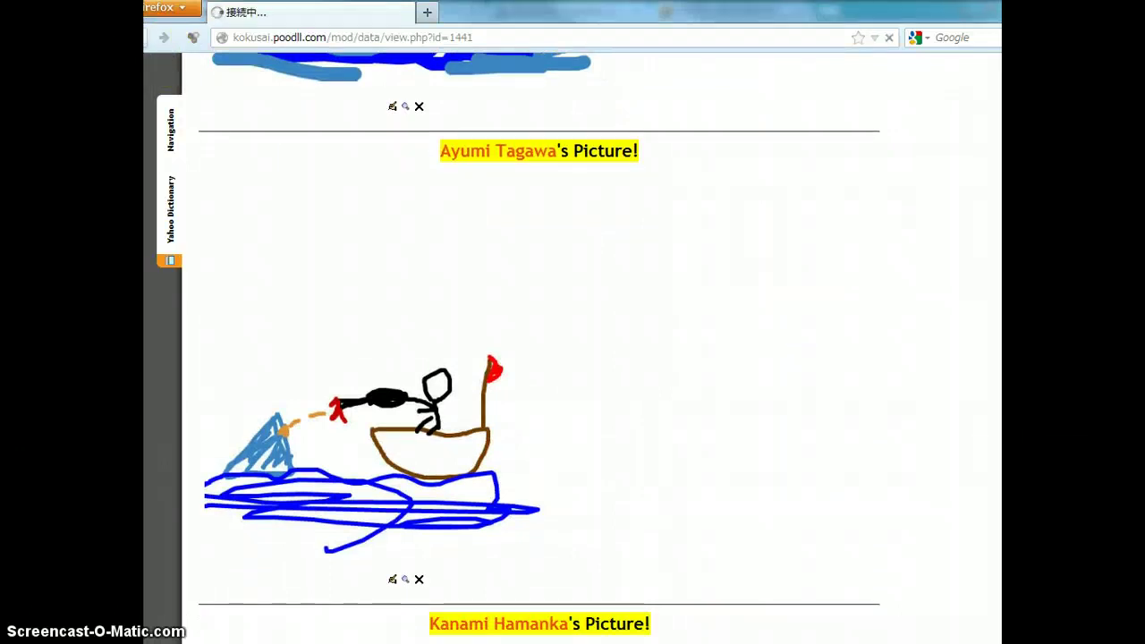